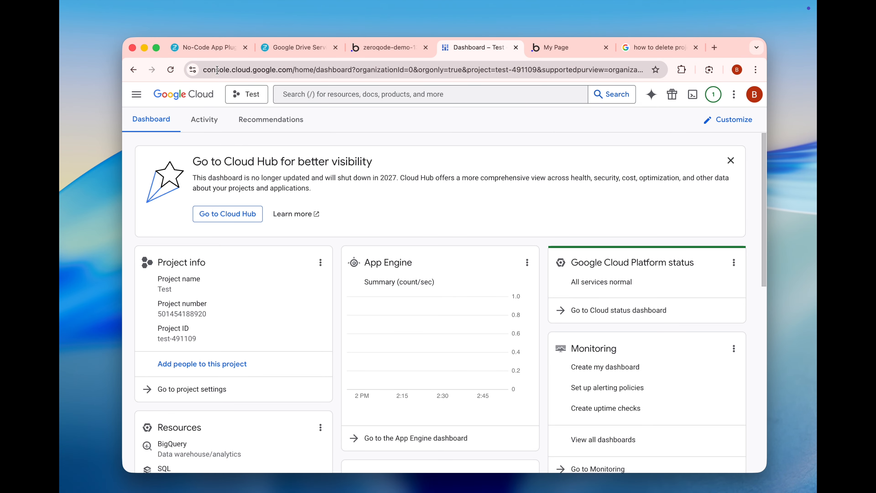
- Create a new project with the suggested name under No organization and switch to it
click(250, 101)
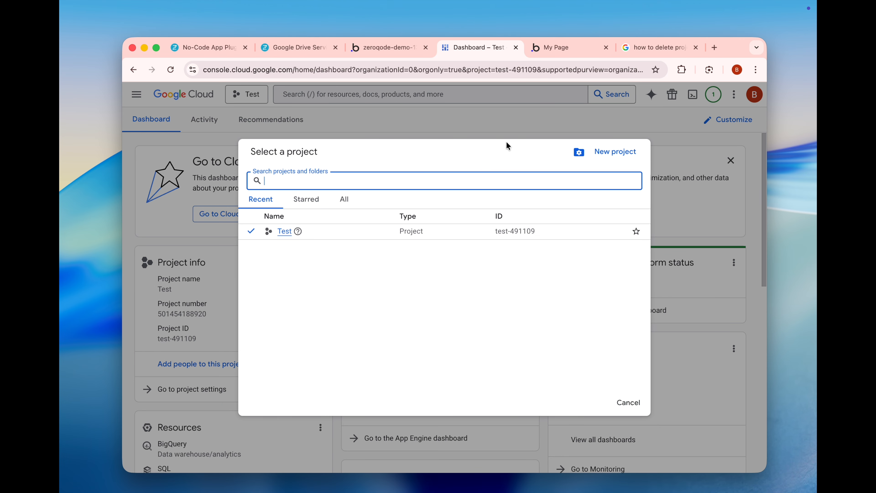
click(615, 154)
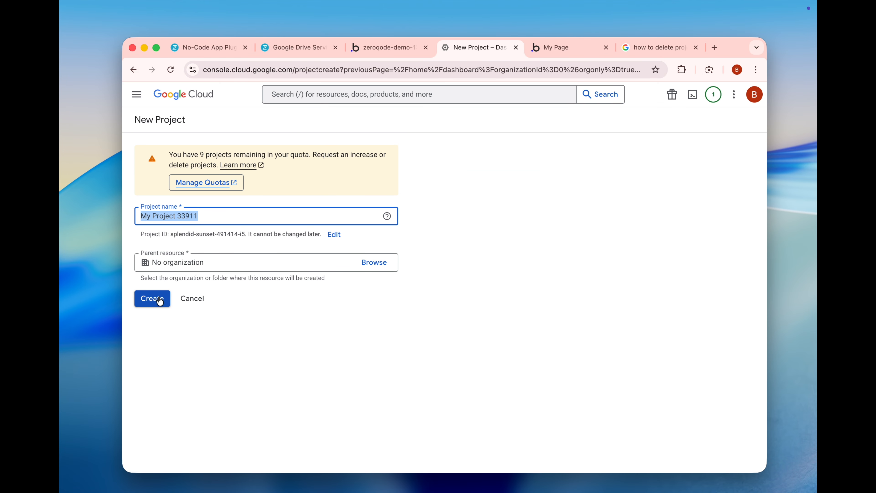
click(159, 300)
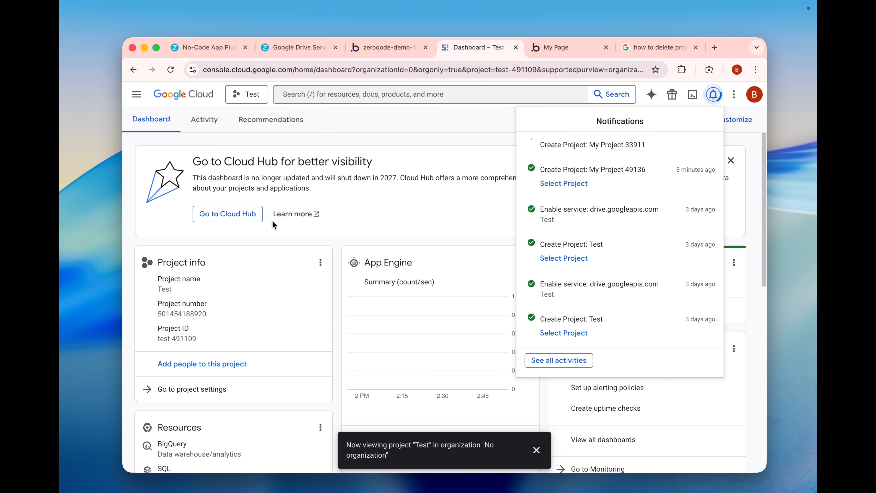
click(251, 95)
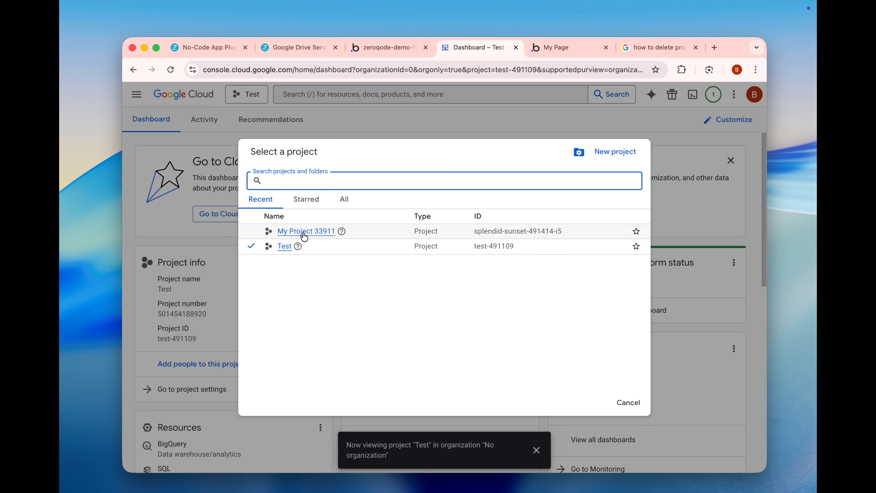
click(303, 231)
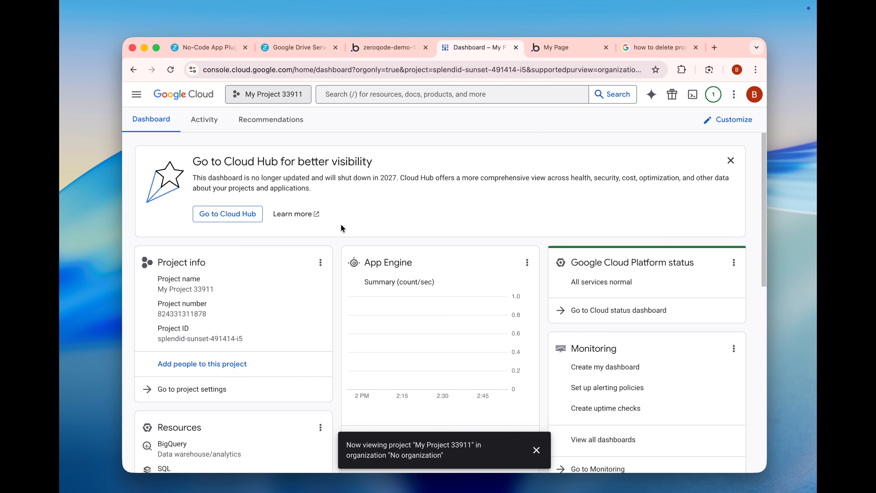
- Find the Google Drive API in the API Library and enable it for the new project
click(136, 95)
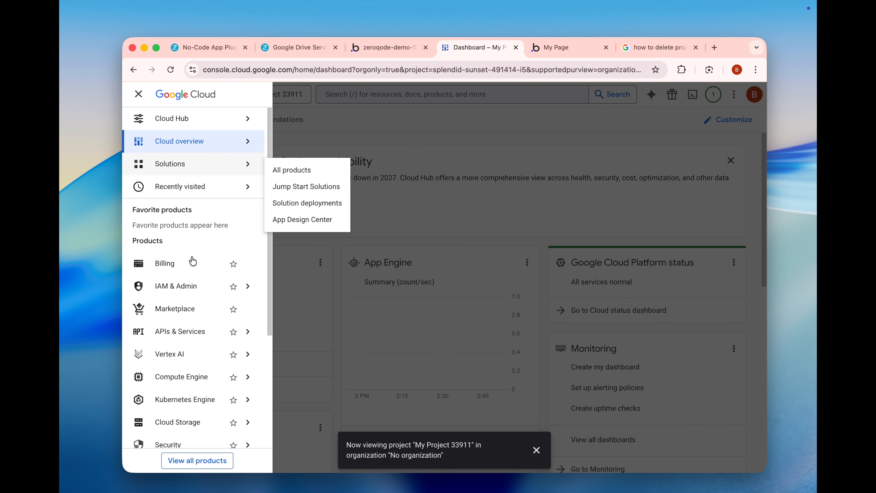
mouse_move(172, 333)
click(289, 353)
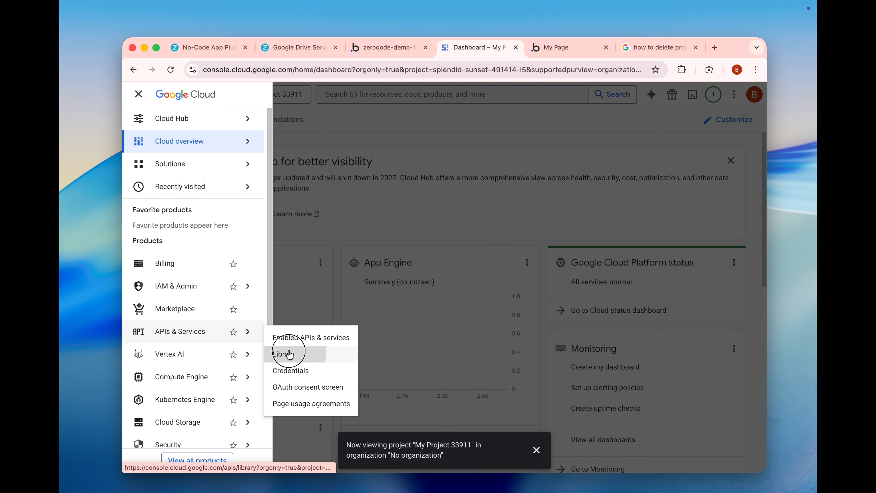
scroll(304, 346, down, 3)
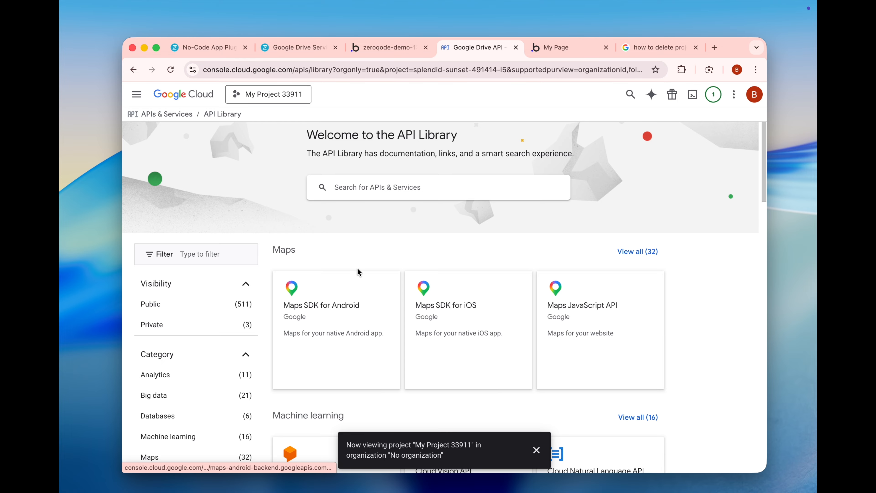
scroll(359, 273, down, 10)
click(334, 339)
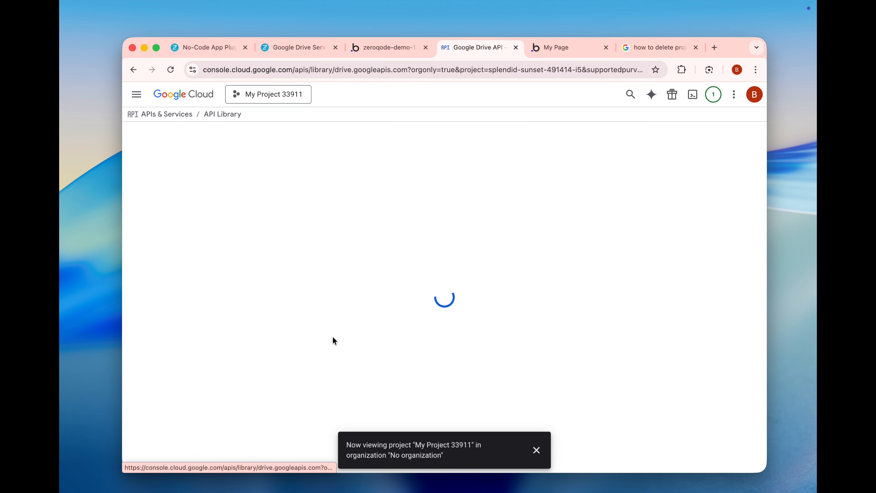
click(246, 229)
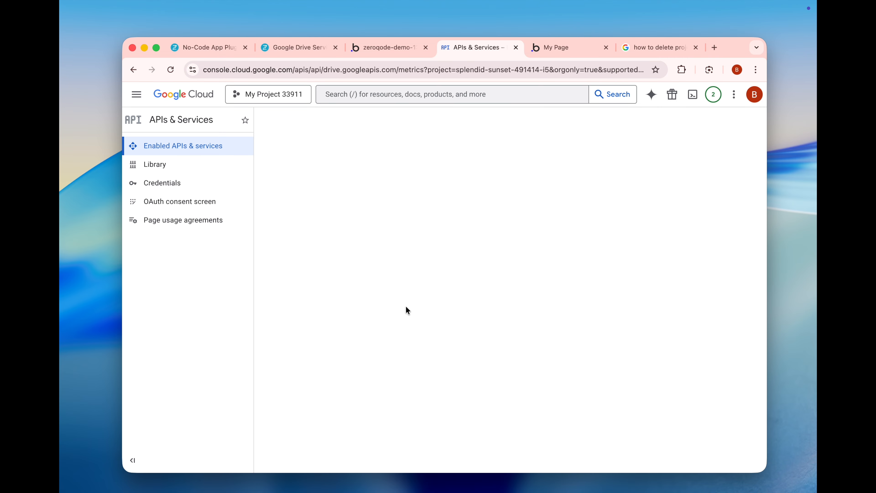
- Create a service account credential named Test, leaving its description, role and principals with access empty
click(186, 185)
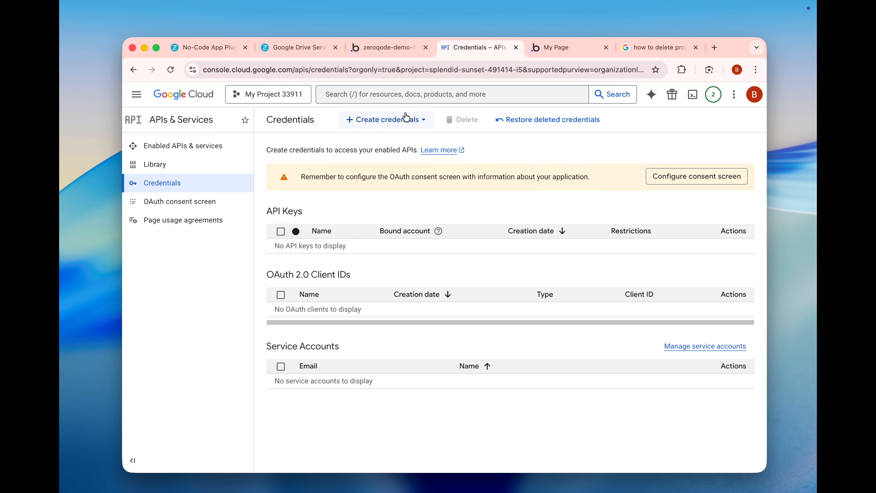
click(403, 119)
click(380, 204)
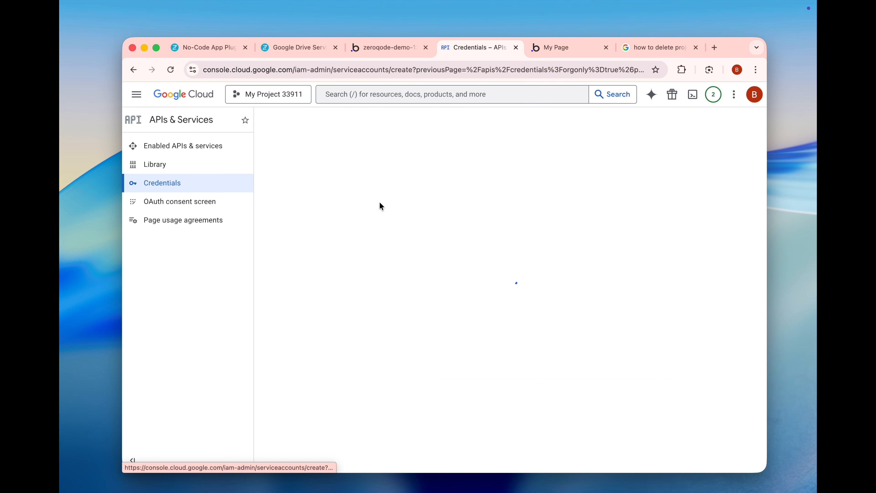
click(345, 196)
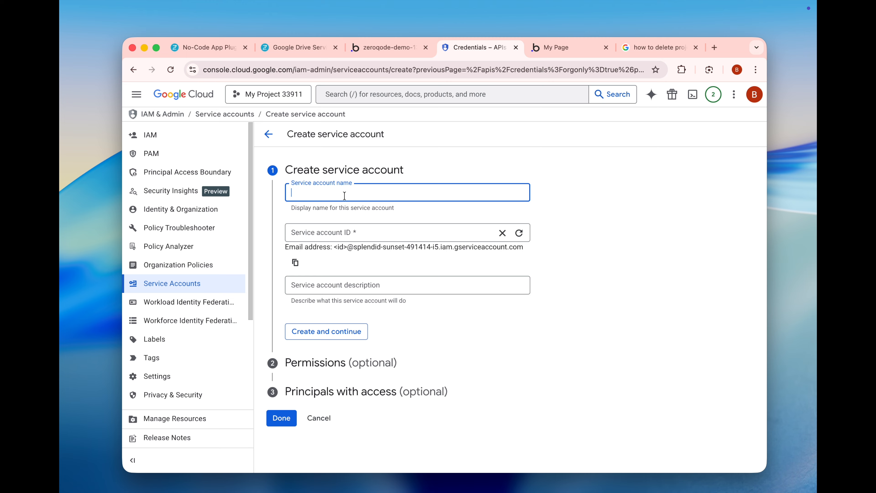
text(Test)
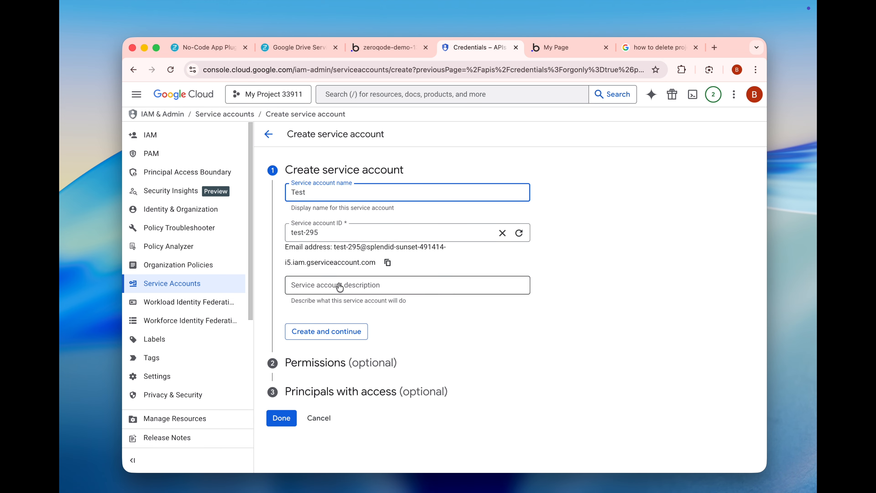
click(309, 337)
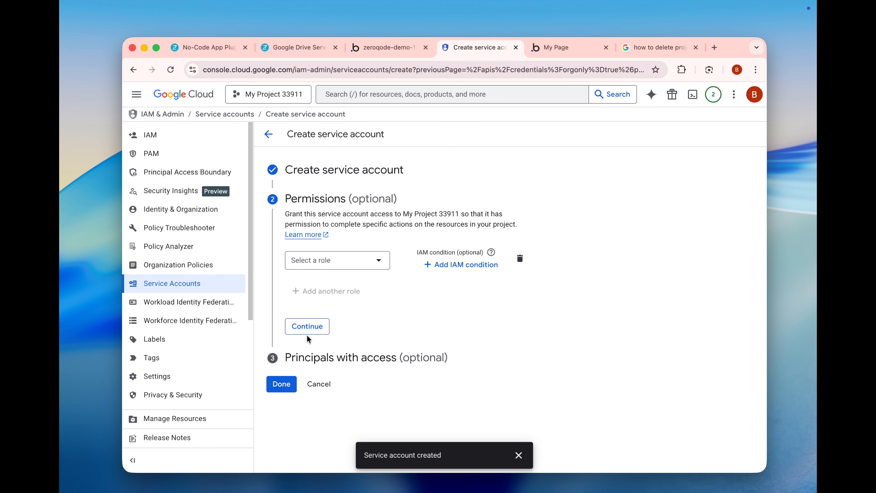
click(308, 330)
click(290, 366)
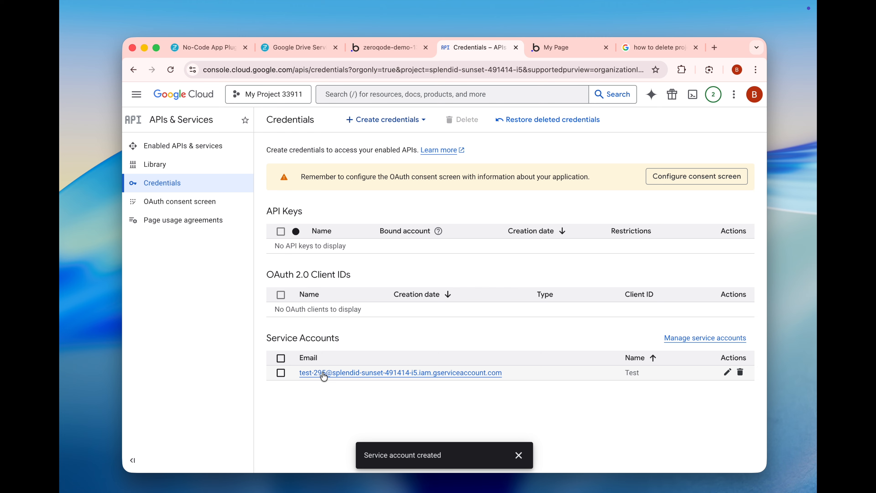
- Create a new JSON private key for the Test service account and dismiss the saved-key notice
click(324, 373)
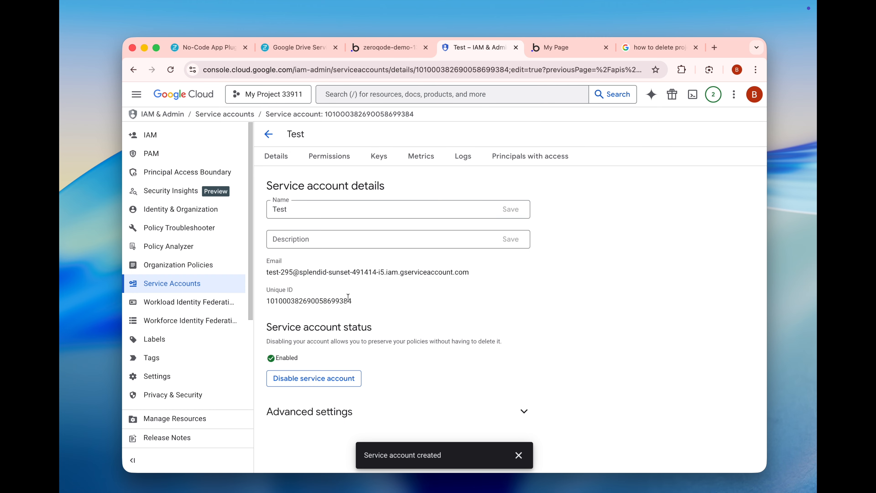
click(379, 156)
click(298, 328)
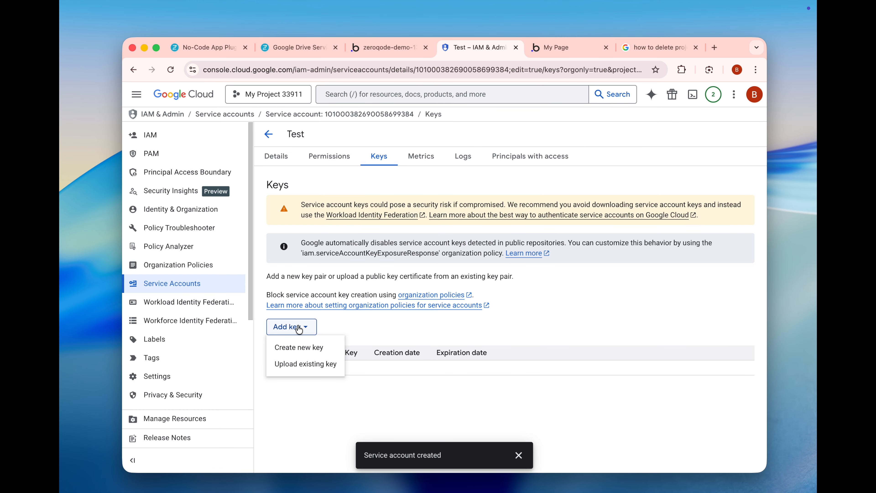
click(297, 348)
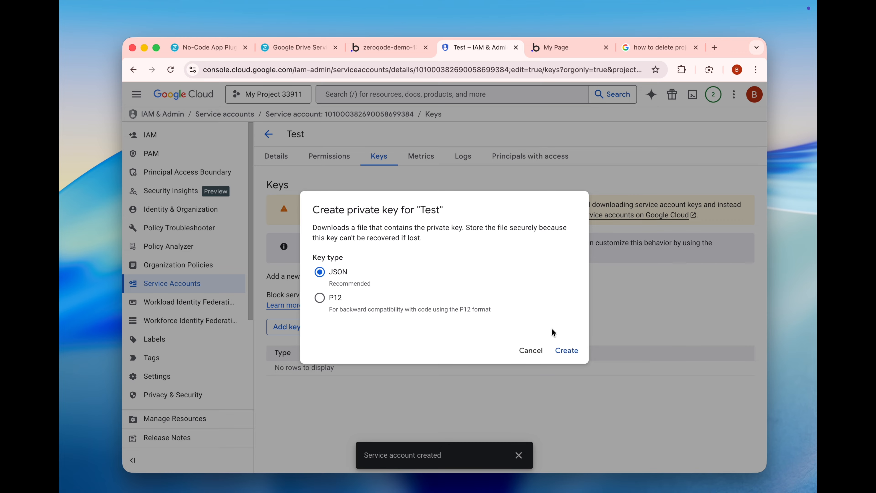
click(568, 352)
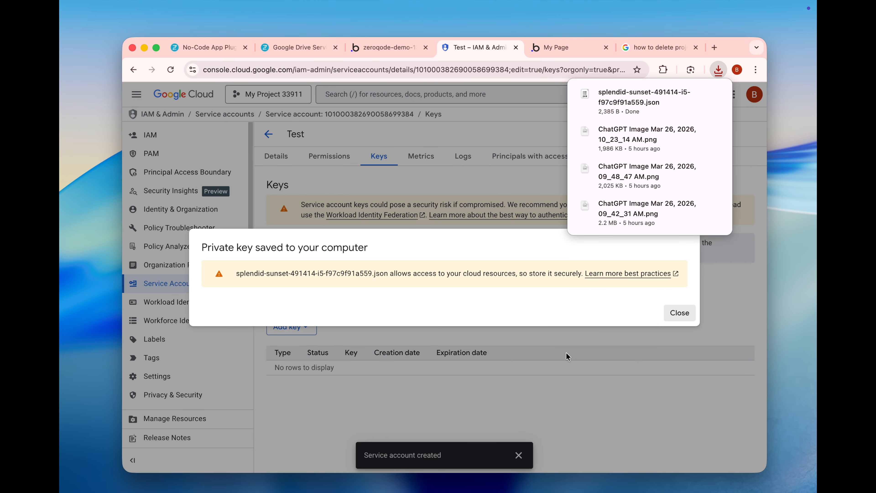
click(556, 331)
- Switch to Notes to view the service account's JSON credentials, then return to the browser
key(ctrl+Up)
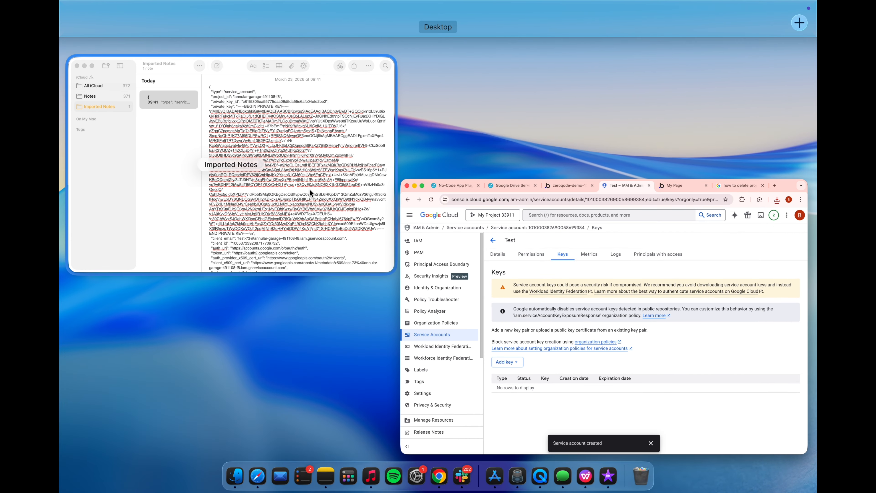
click(309, 189)
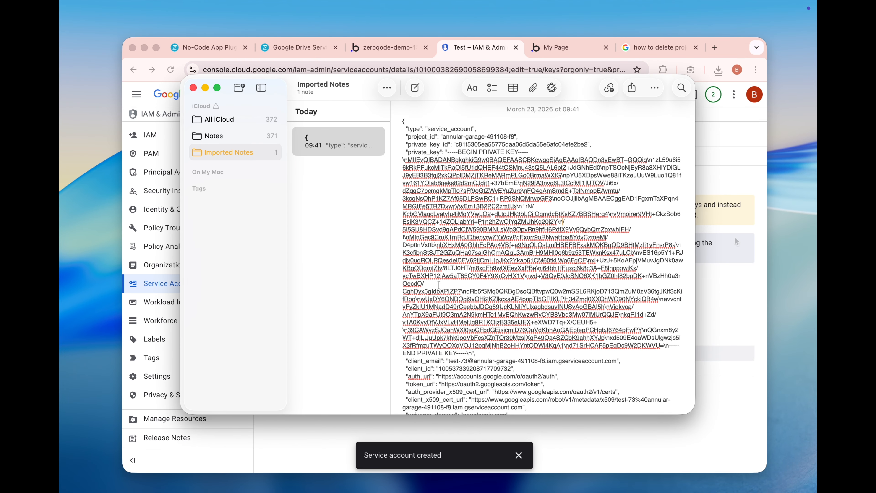
key(super+Tab)
- Switch to the Bubble editor and look up the Google Drive Service Acc plugin by searching the installable plugins for "Google"
click(389, 49)
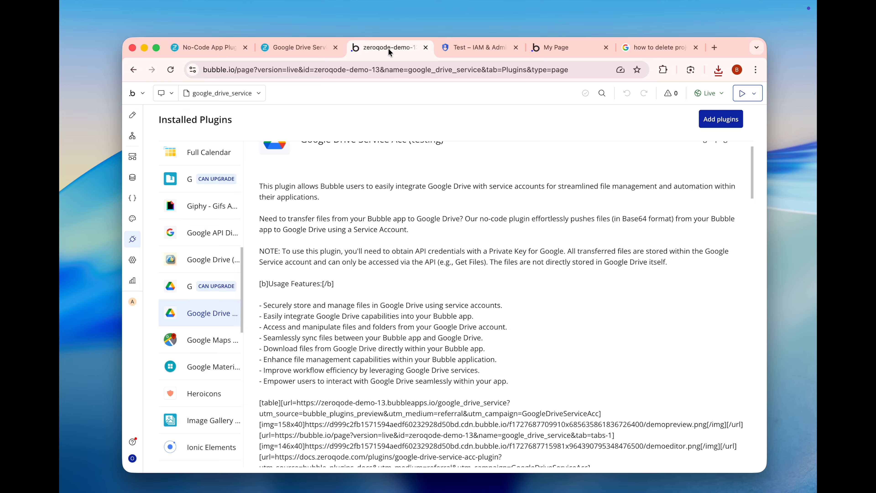
scroll(359, 196, up, 2)
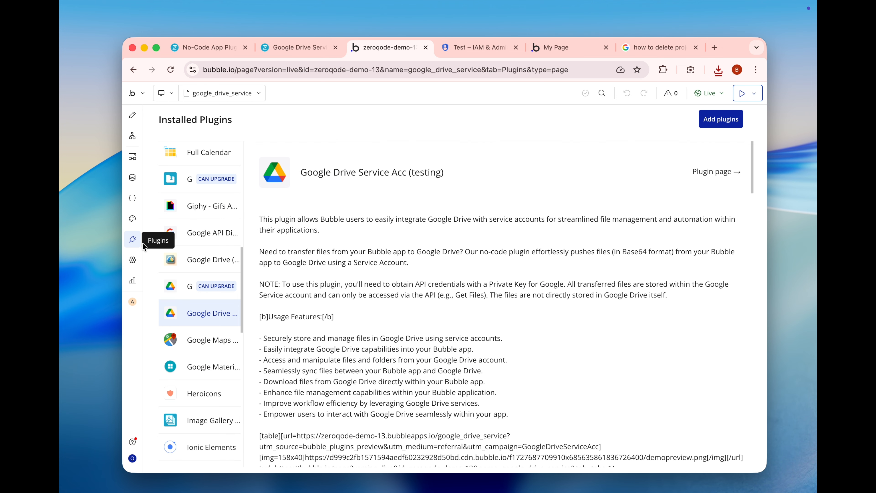
click(721, 119)
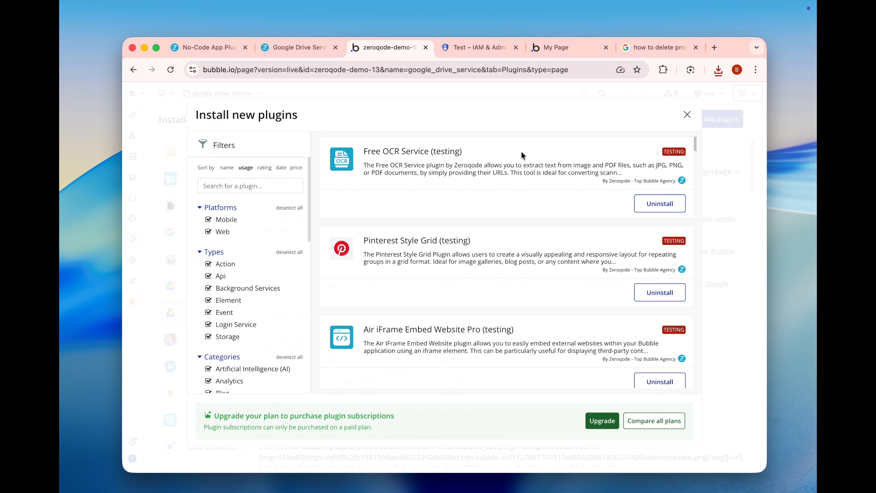
text(Google)
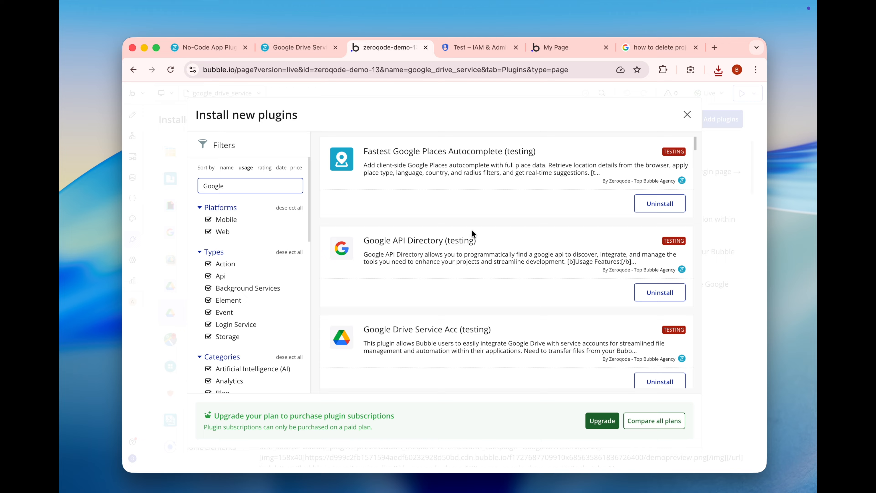
scroll(472, 233, down, 3)
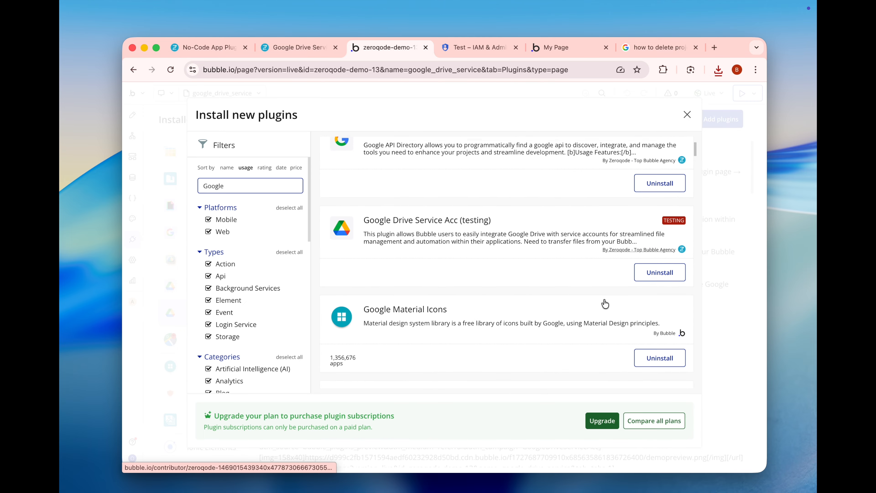
click(687, 113)
- Locate the plugin's account email and private key fields, and highlight the matching client_email value in the Notes credentials
scroll(501, 339, down, 15)
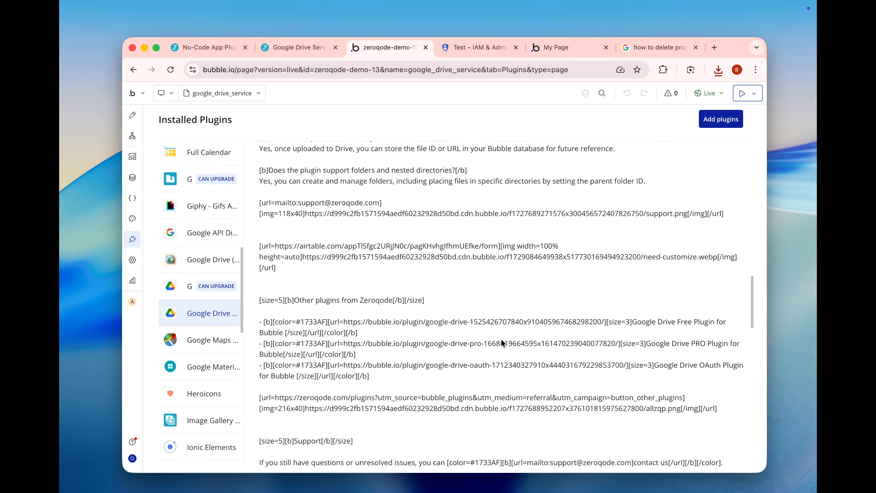
scroll(502, 339, down, 9)
key(ctrl+Up)
click(360, 199)
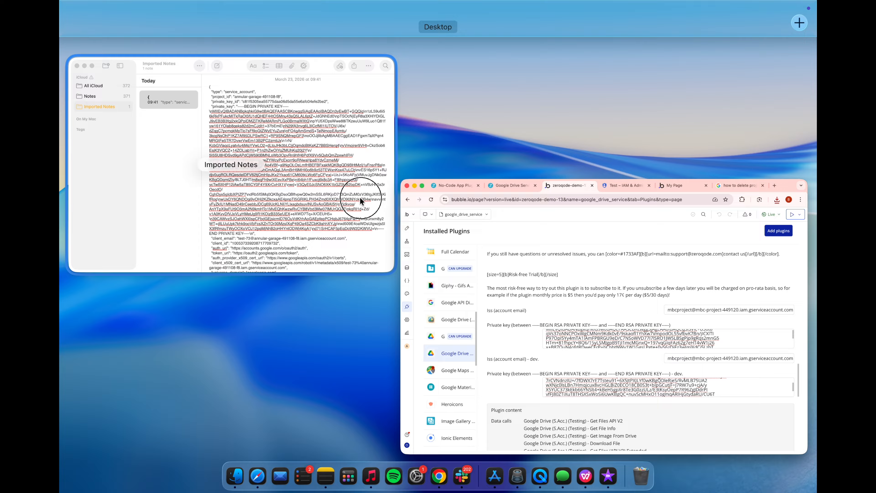
scroll(489, 353, down, 2)
drag(449, 328, 613, 330)
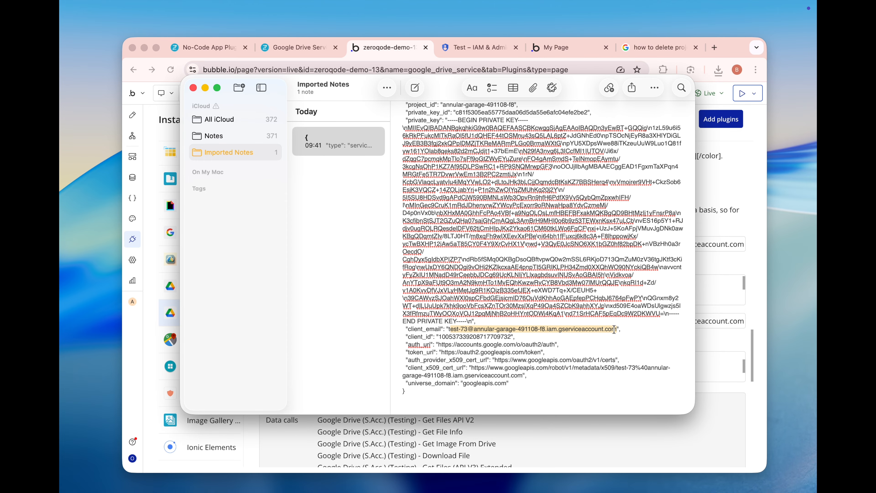
click(577, 438)
- Highlight the whole private_key value in the Notes credentials and return to the plugin's key fields
key(ctrl+Up)
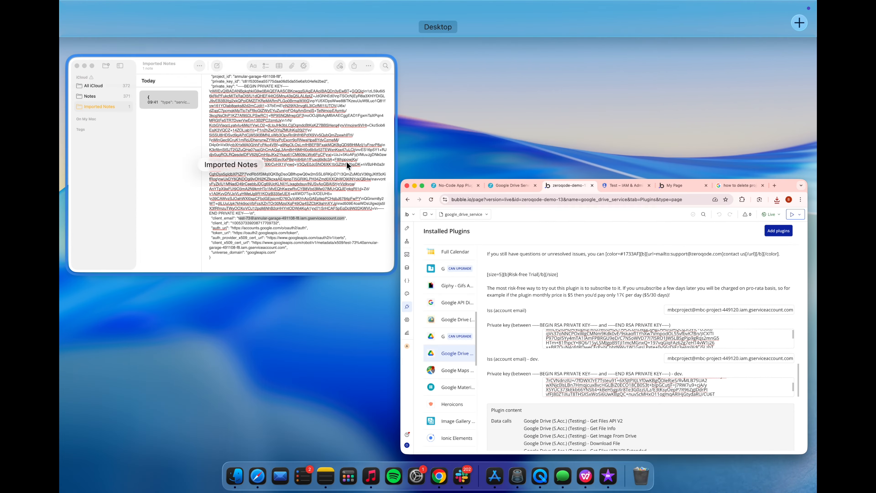
click(346, 162)
scroll(536, 158, up, 3)
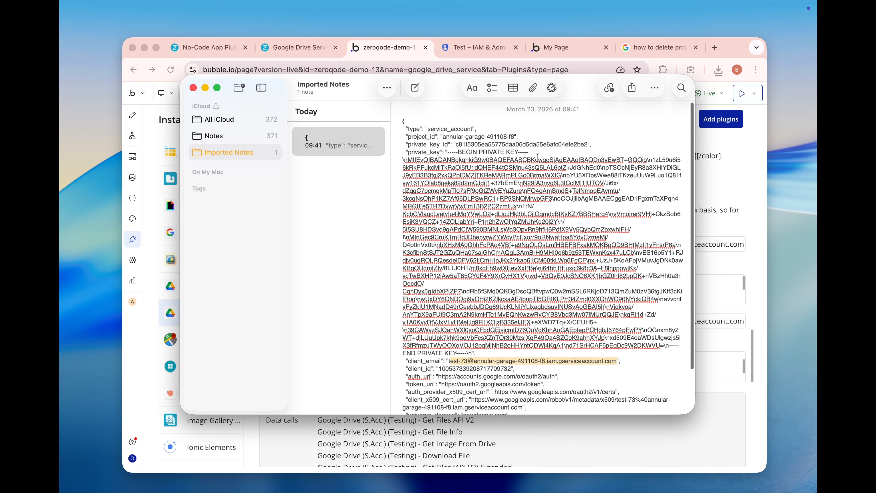
drag(447, 152, 468, 354)
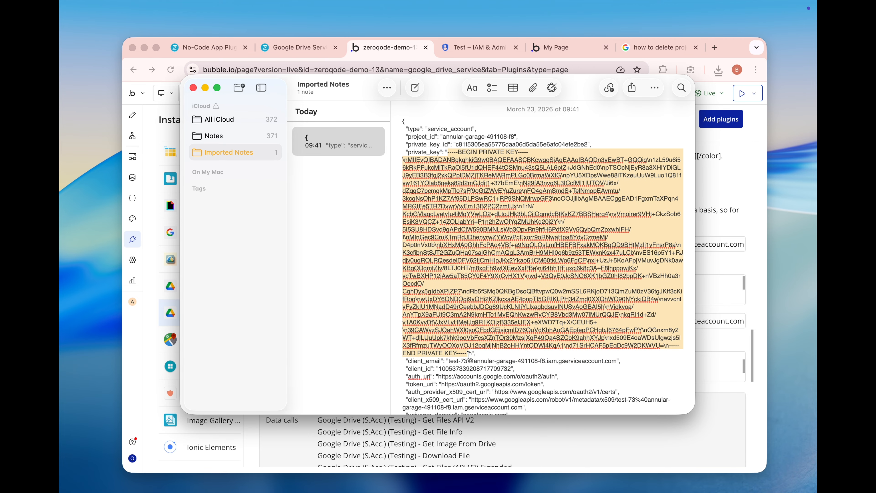
click(711, 379)
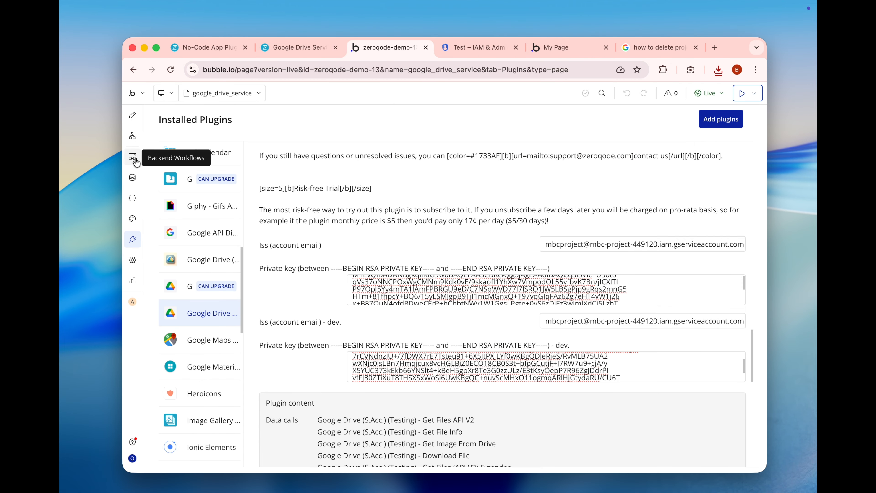
- In the page design, select the repeating group of Drive files and inspect its Get Files (API v3) Extended data source
click(132, 115)
scroll(390, 233, up, 15)
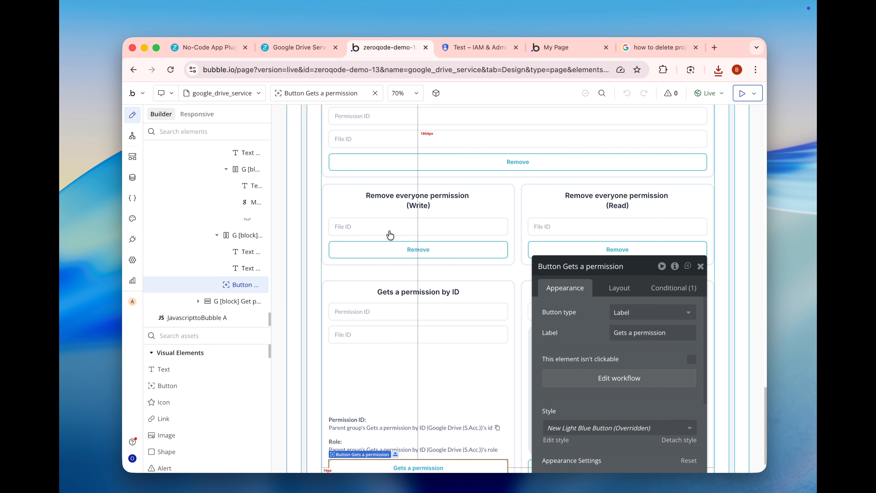
scroll(391, 235, up, 9)
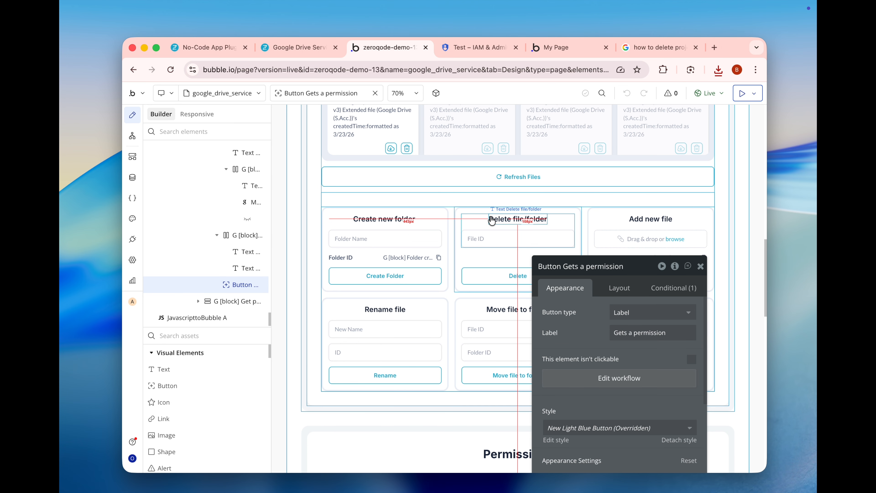
scroll(448, 229, up, 2)
scroll(451, 241, up, 5)
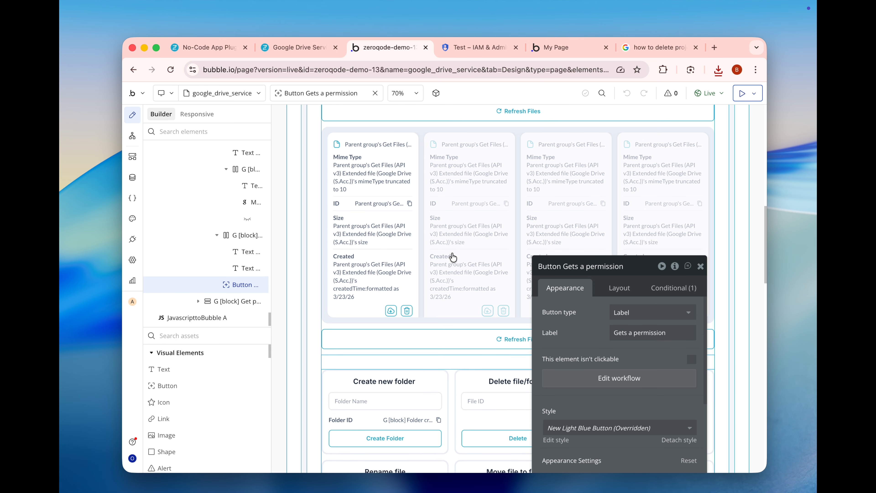
click(424, 206)
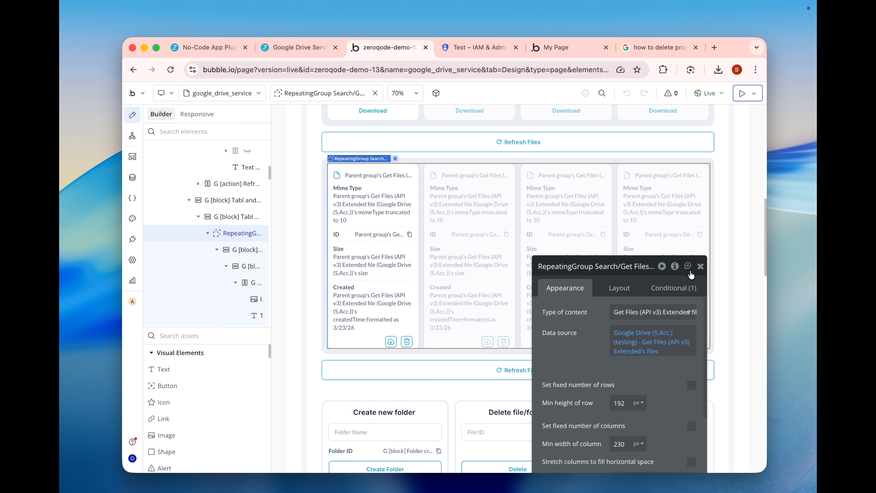
drag(593, 322, 560, 274)
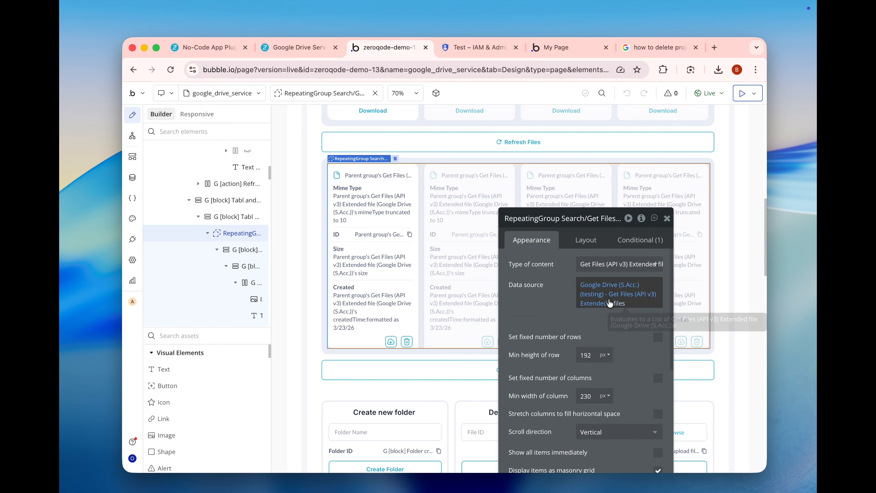
click(596, 286)
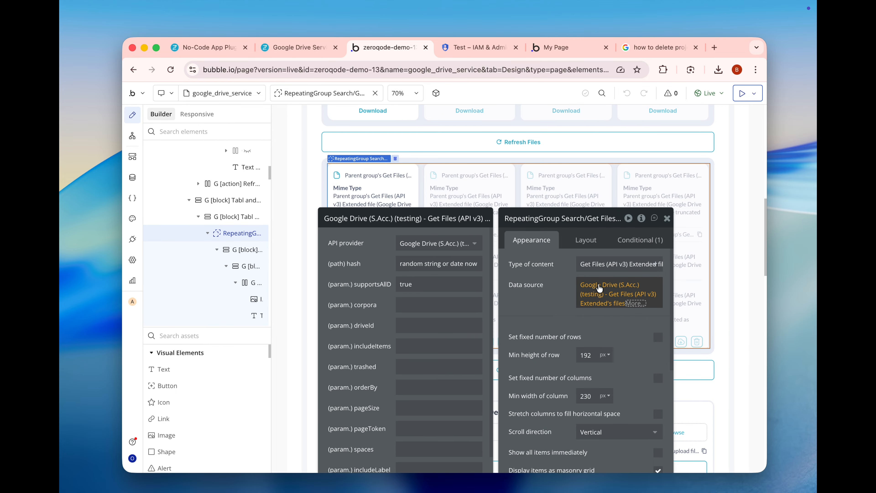
- Inspect the file cell's mime type, size and created date elements, its delete action, and the Refresh Files element beneath the repeating group
click(540, 303)
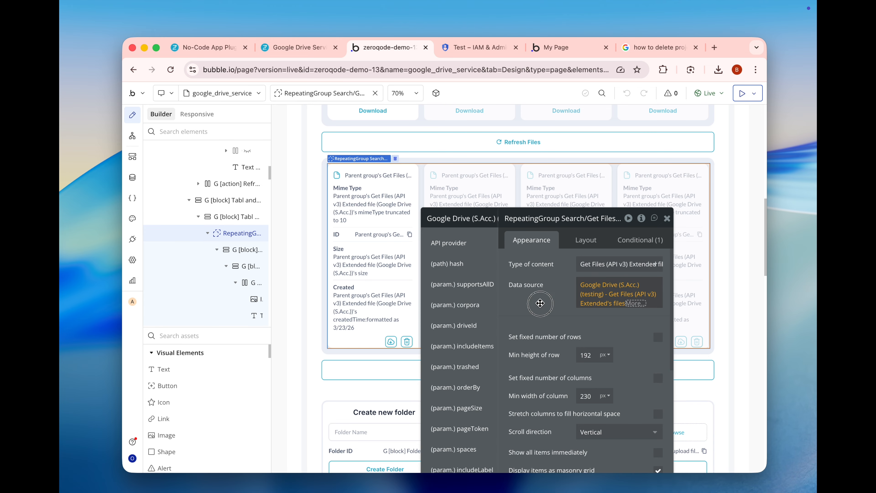
drag(540, 304, 184, 241)
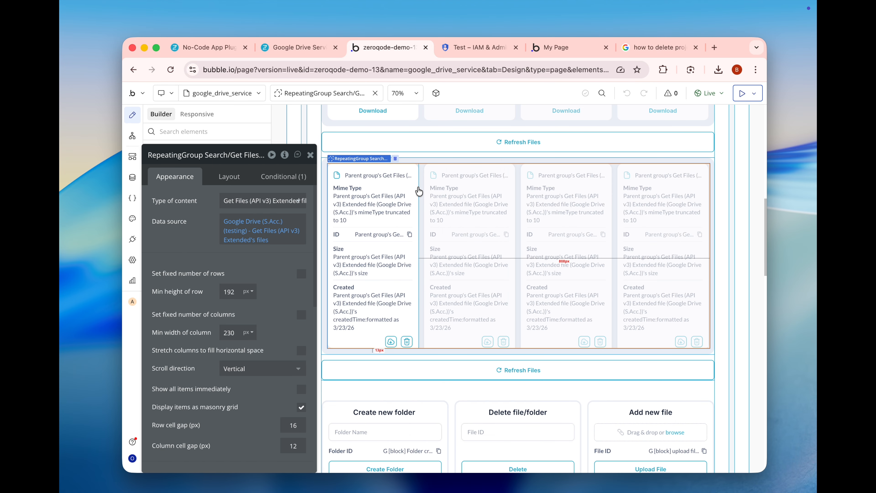
click(417, 187)
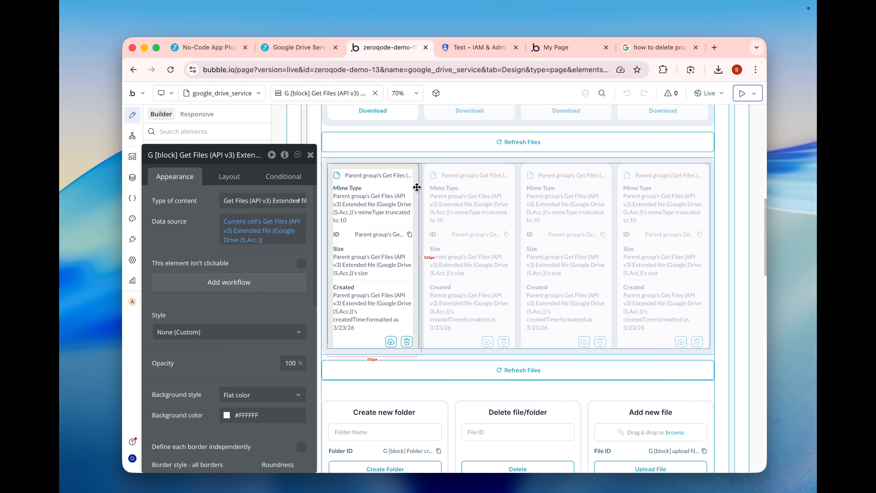
click(369, 203)
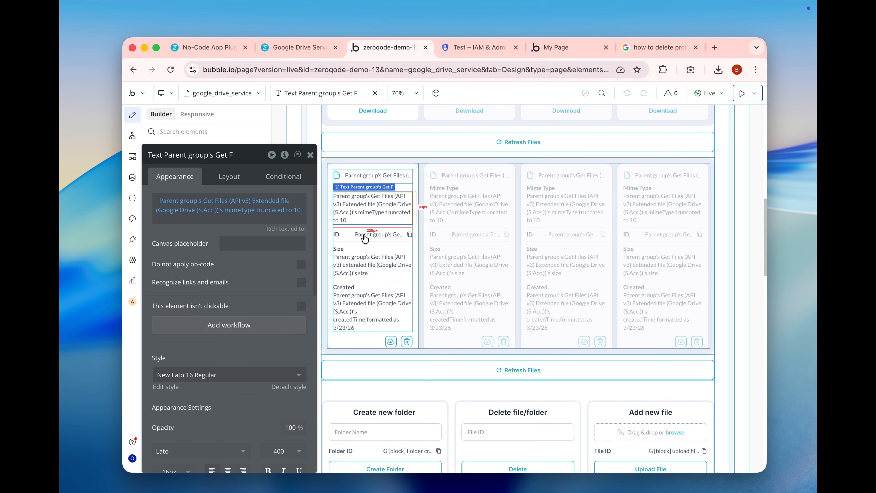
click(357, 253)
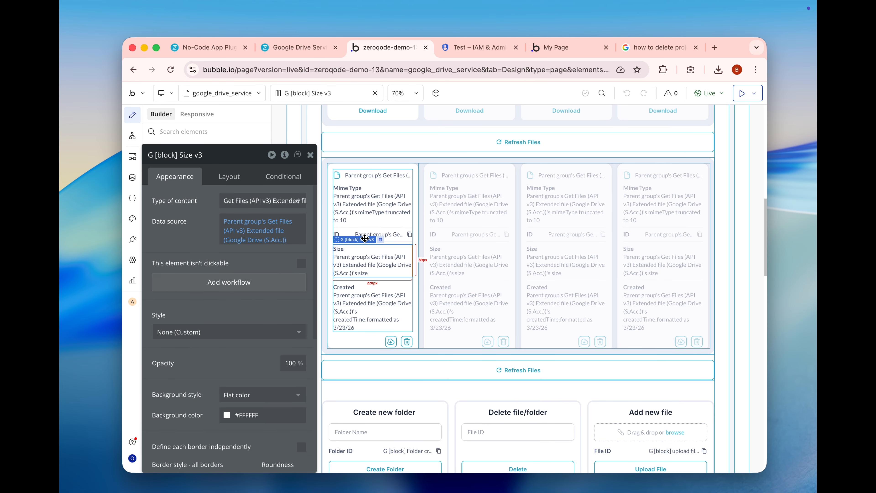
click(355, 203)
click(355, 301)
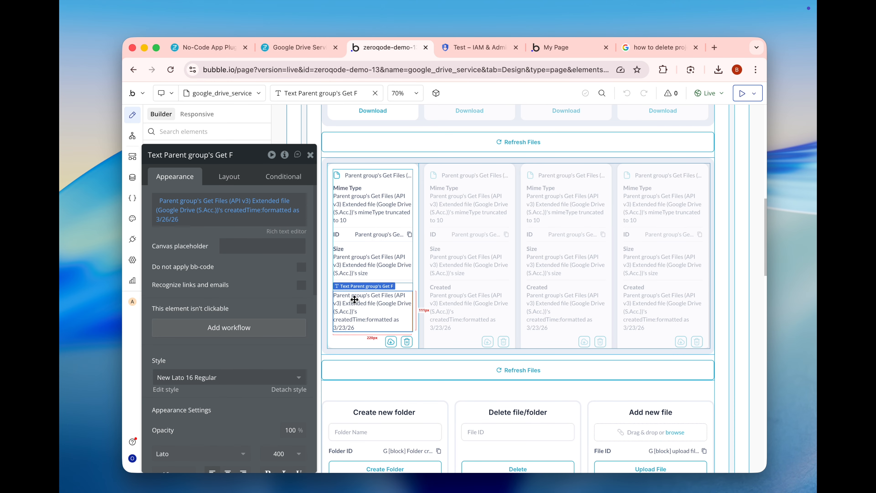
click(399, 346)
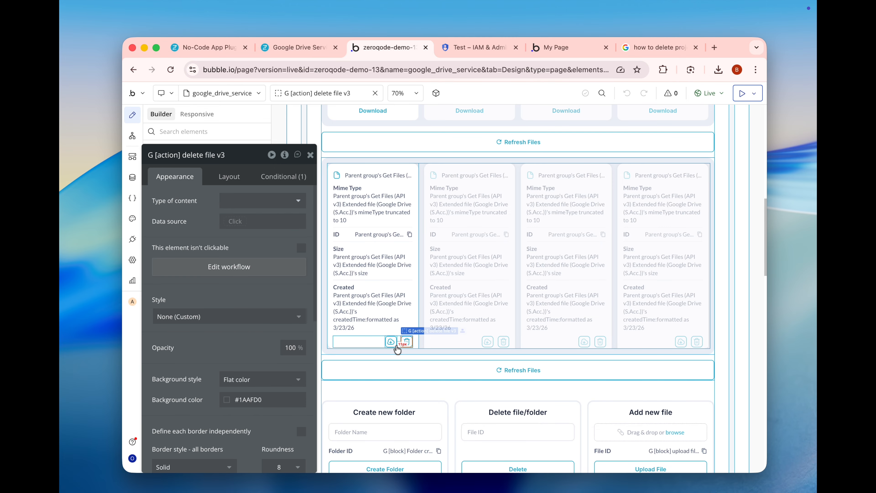
click(398, 368)
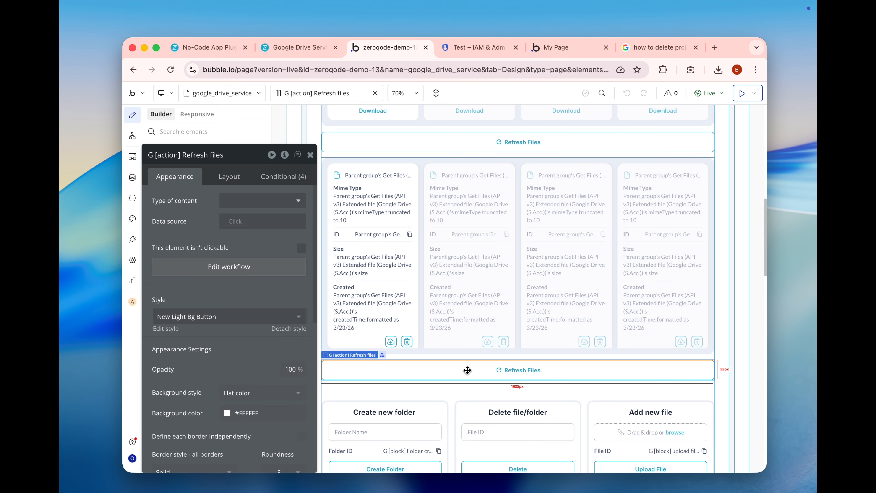
- Inspect the Create new folder block's Create Folder button, Folder Name input and Folder ID text
scroll(467, 370, down, 3)
scroll(494, 313, down, 5)
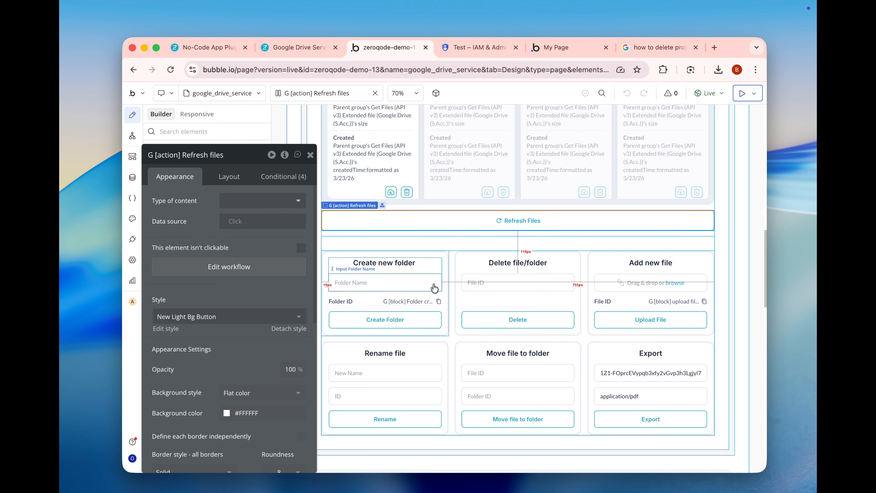
scroll(434, 288, down, 1)
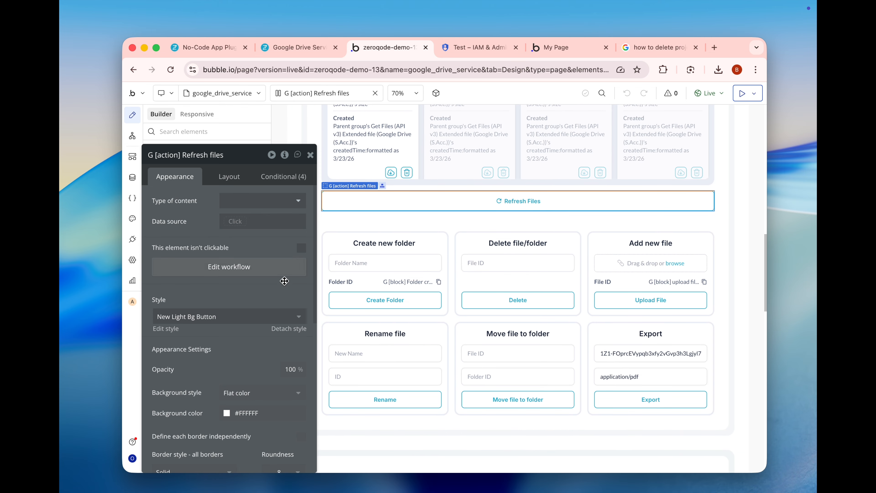
mouse_move(273, 290)
mouse_down()
mouse_move(271, 241)
mouse_move(264, 281)
mouse_up()
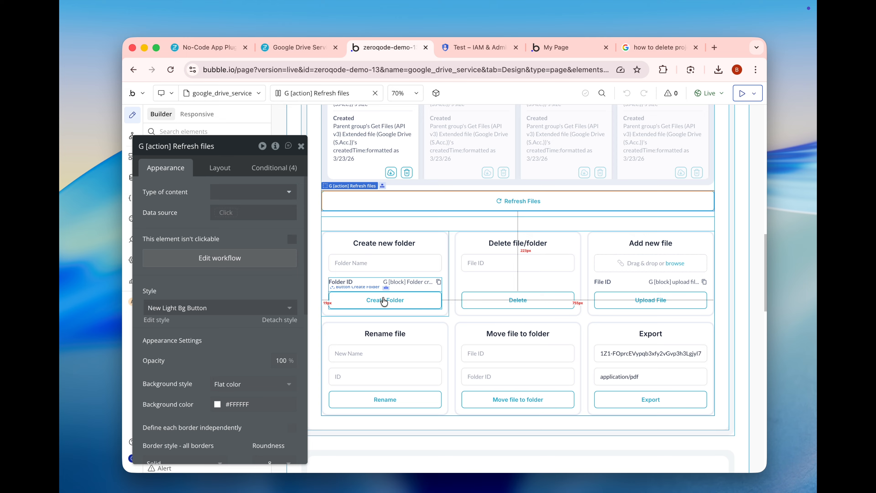
click(375, 297)
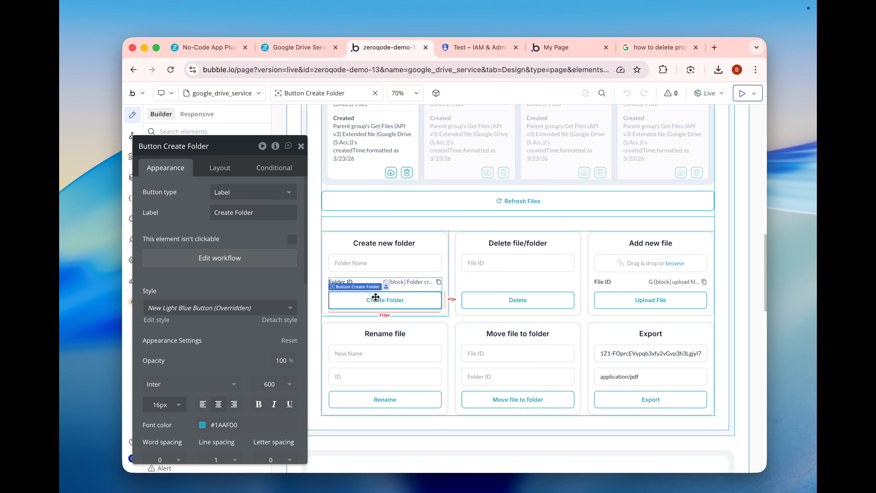
click(326, 256)
click(355, 269)
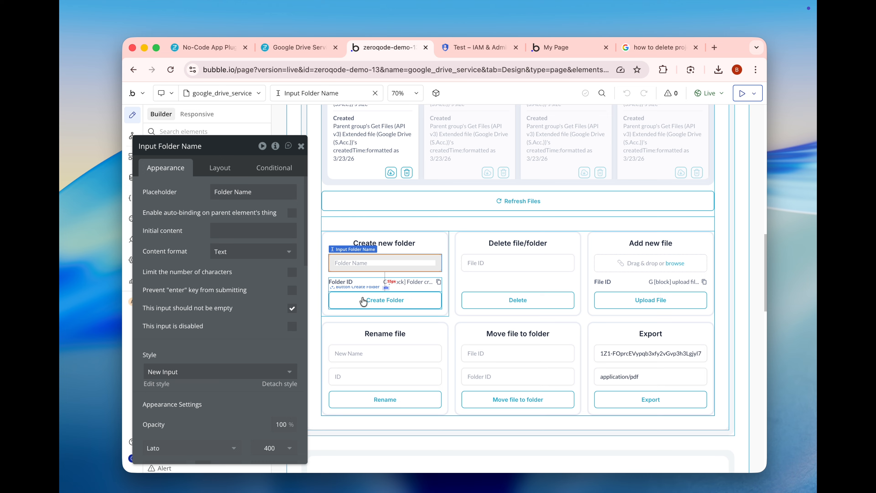
click(414, 282)
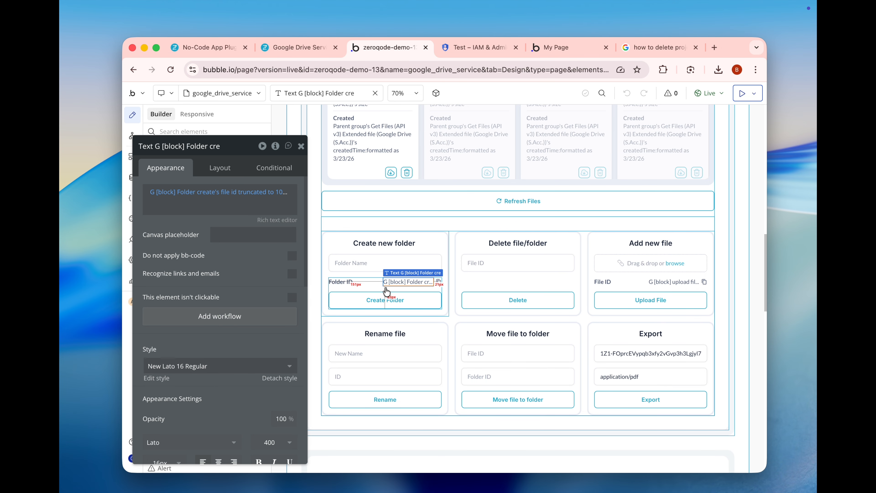
- Open the Create Folder button's workflow and examine the parameters of its Google Drive Create a File action
click(368, 297)
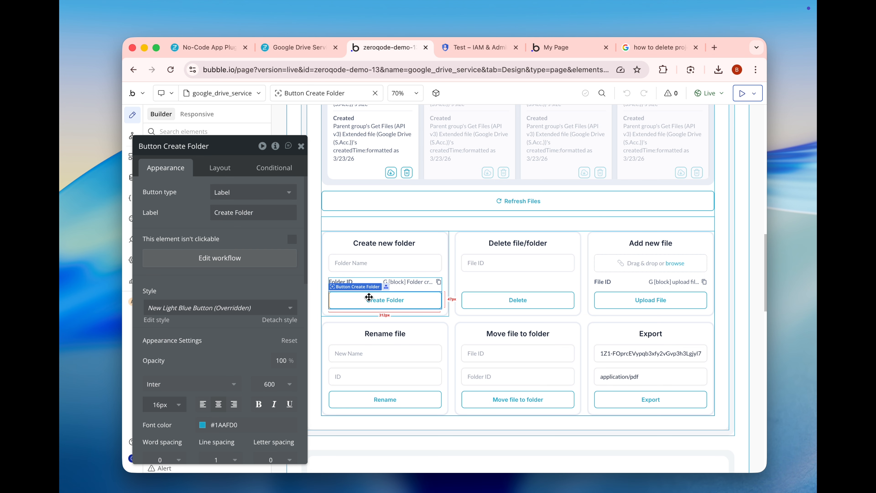
click(266, 256)
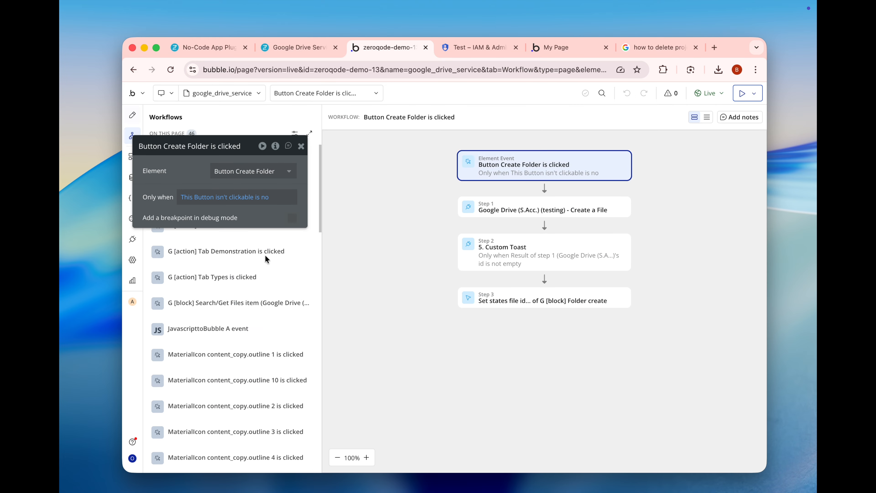
click(497, 216)
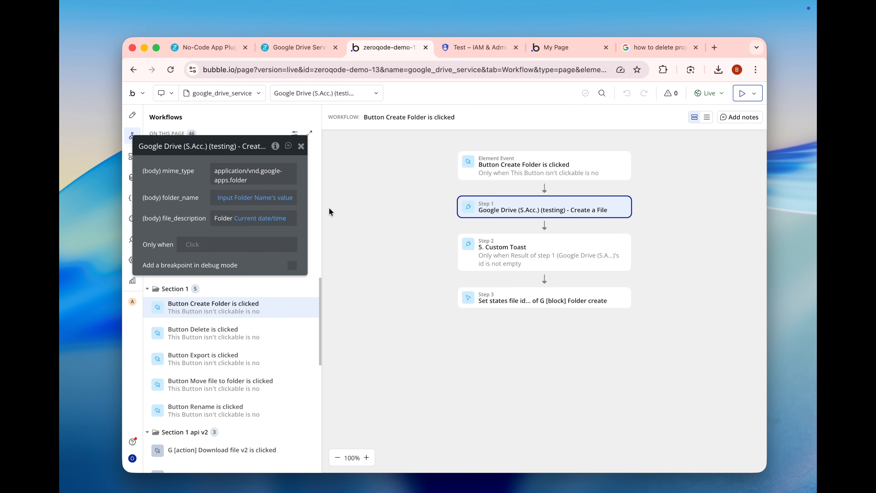
drag(184, 208, 306, 225)
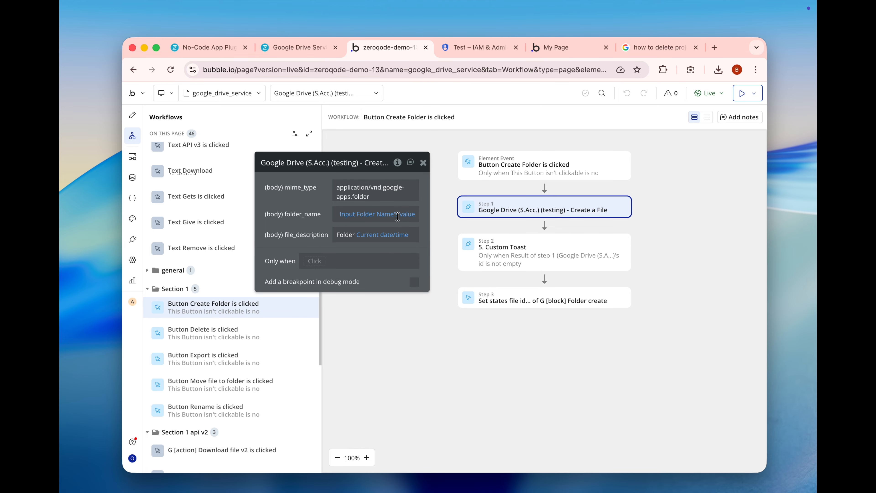
- Return to the page design and inspect the Delete file/folder block and its File ID input
click(131, 118)
click(426, 164)
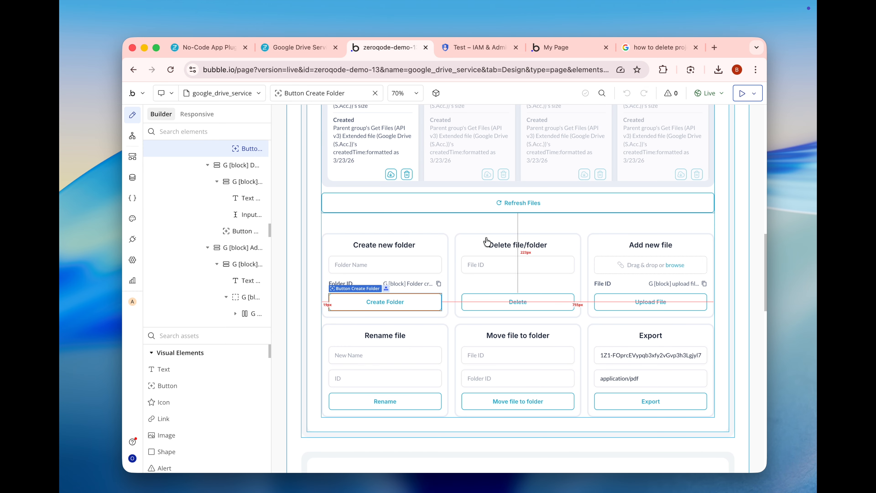
scroll(496, 302, down, 2)
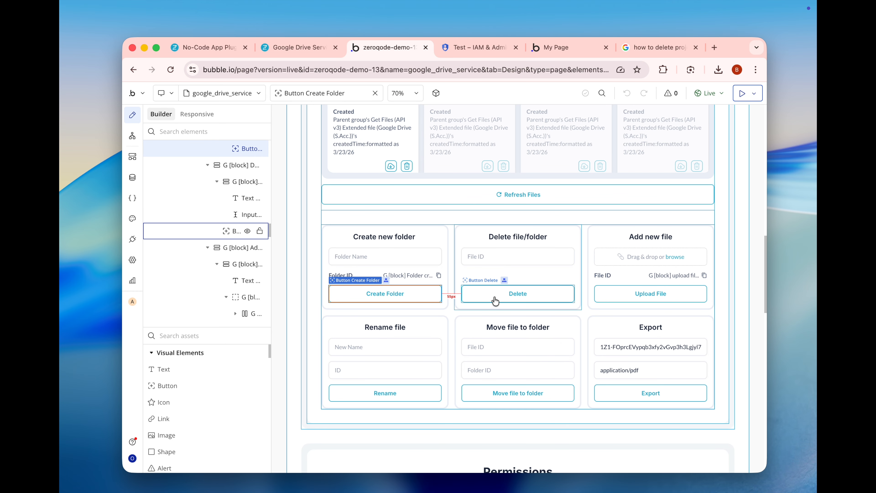
double_click(455, 247)
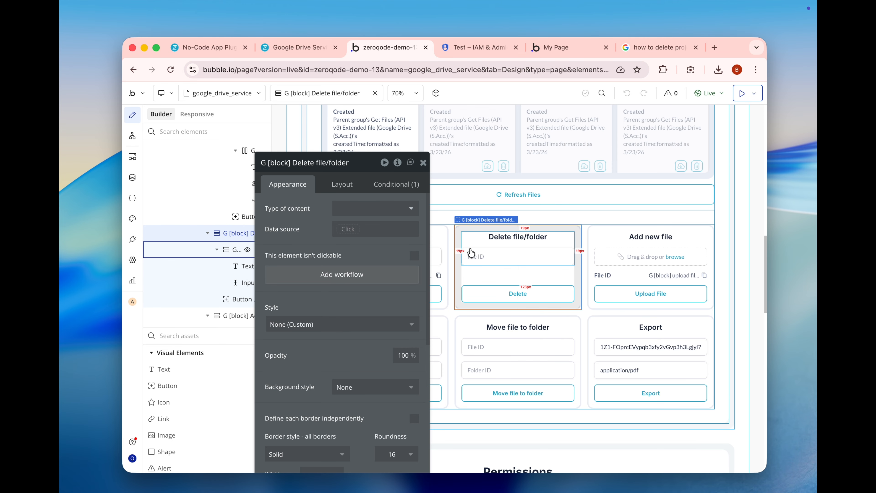
click(488, 257)
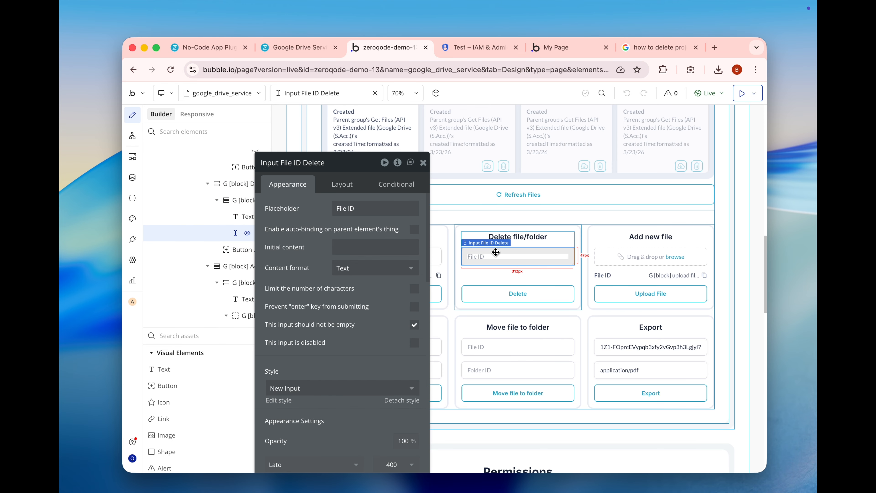
- Open the Delete button's workflow and check which input supplies the fileId of its Google Drive Delete File action
click(510, 292)
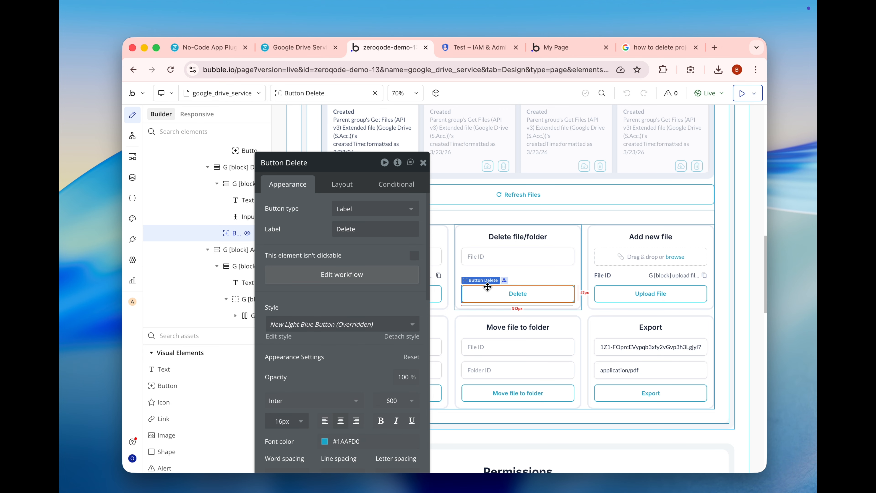
click(356, 278)
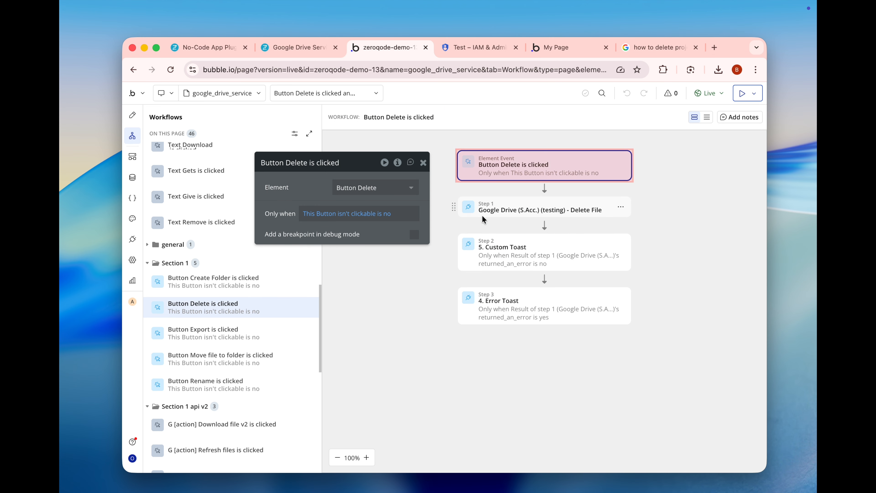
click(495, 211)
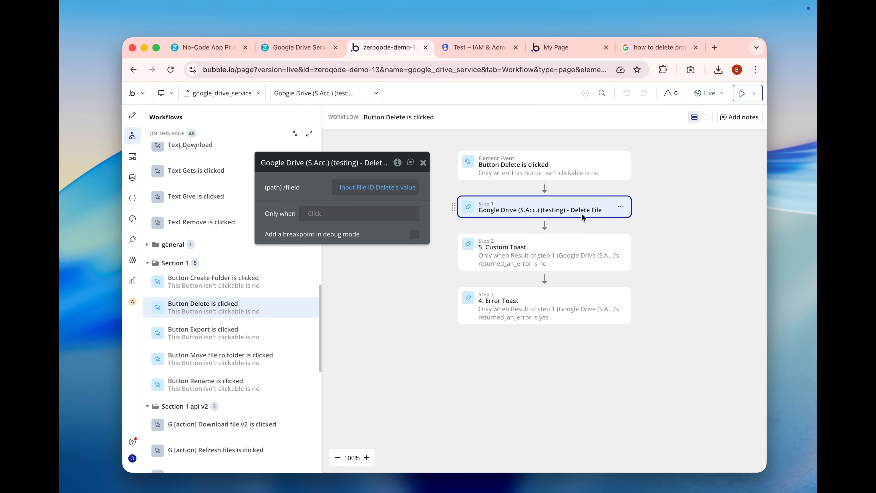
mouse_move(374, 193)
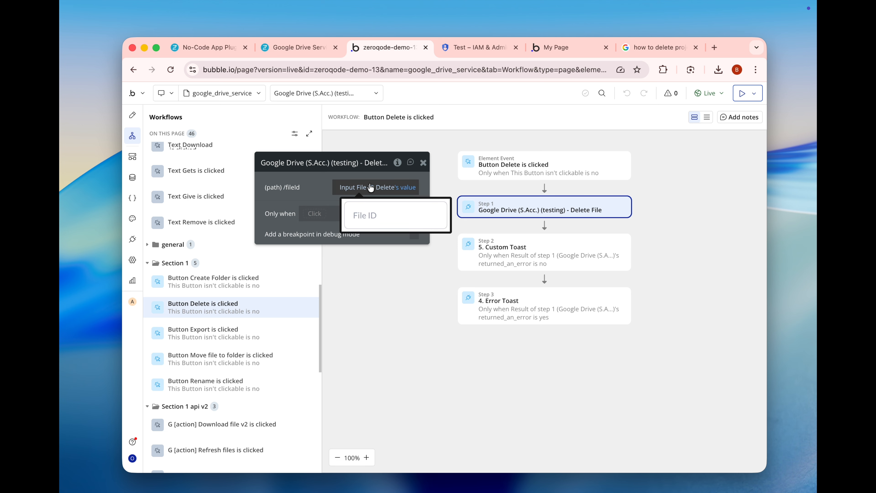
- Return to the page design and inspect the Add new file block's file uploader and File ID text
click(133, 119)
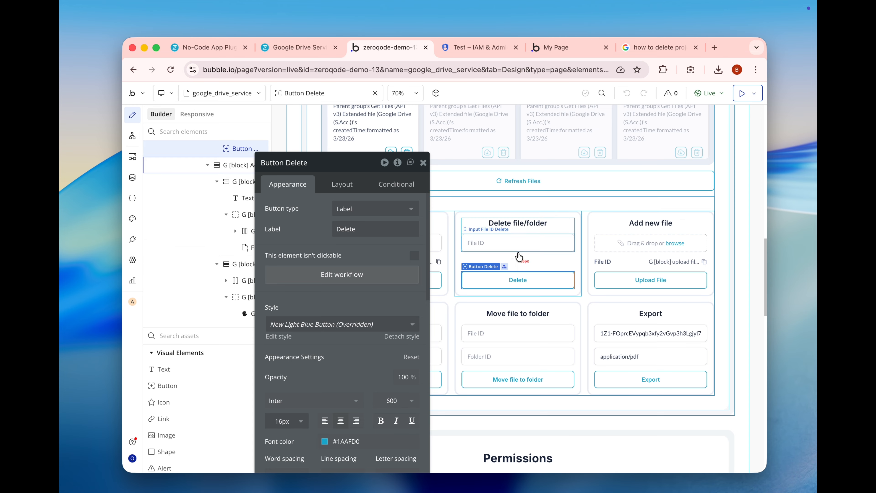
drag(401, 250, 304, 245)
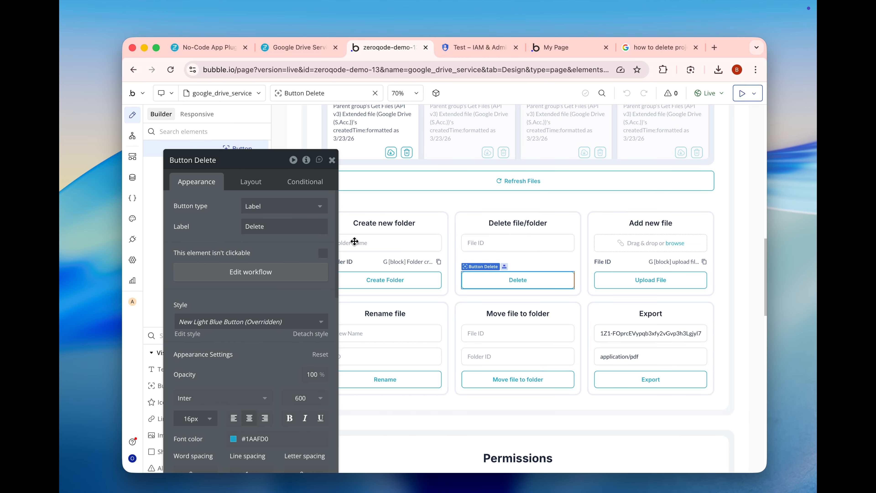
click(626, 243)
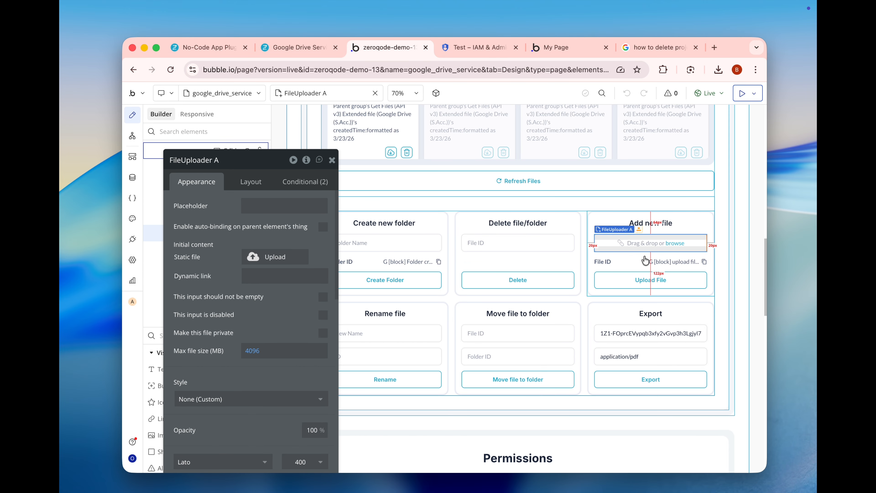
click(669, 261)
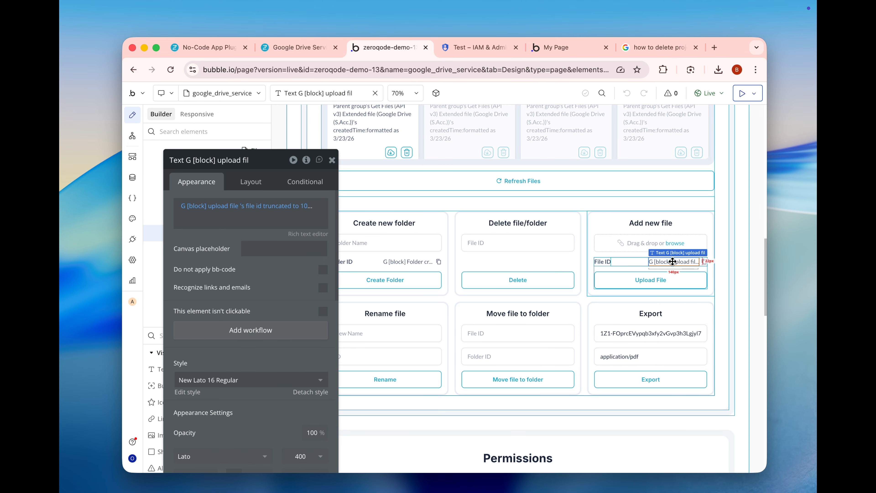
- Open the Upload File button's workflow and examine the parameters of its Google Drive Upload a File (base64) action
click(651, 279)
click(307, 273)
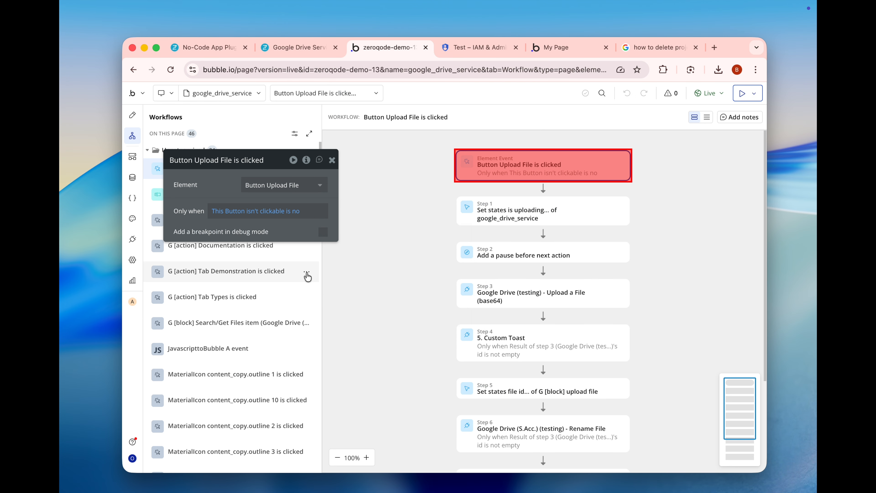
scroll(471, 243, down, 1)
click(491, 266)
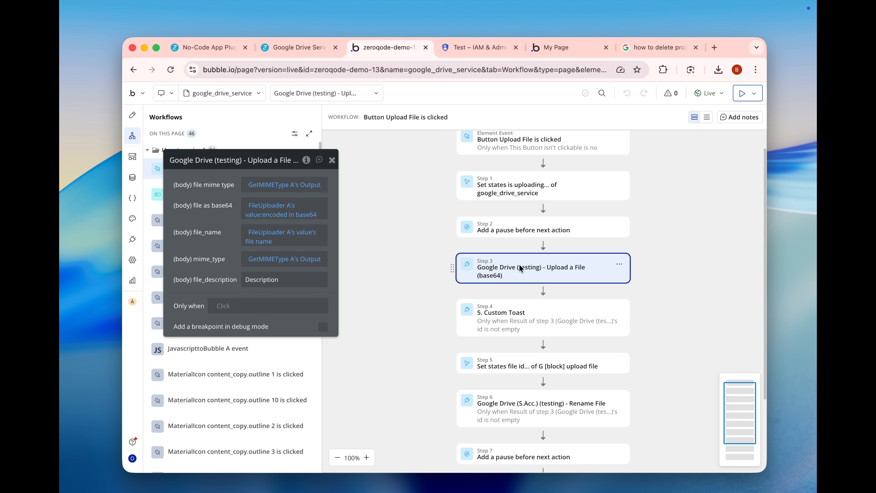
scroll(513, 272, down, 1)
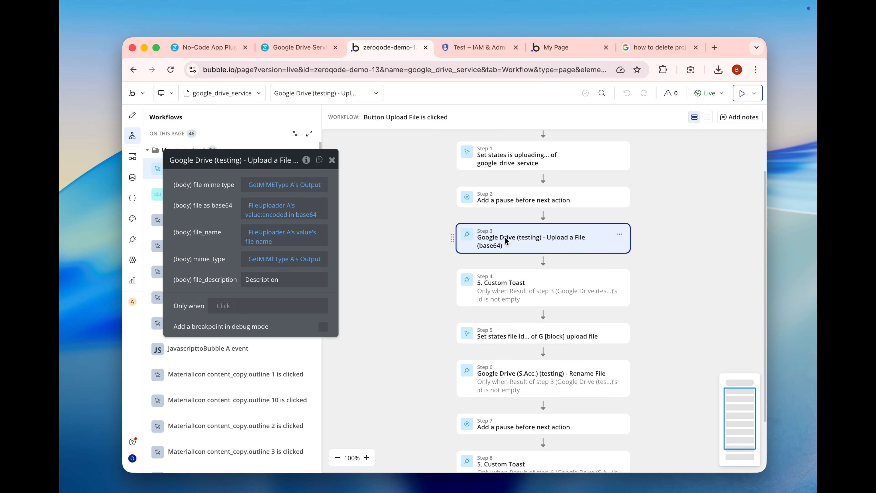
scroll(506, 240, down, 1)
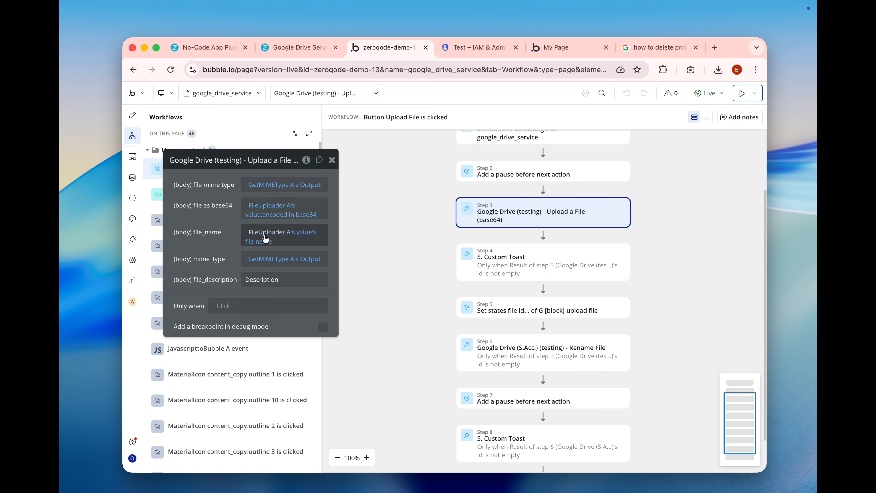
mouse_move(257, 189)
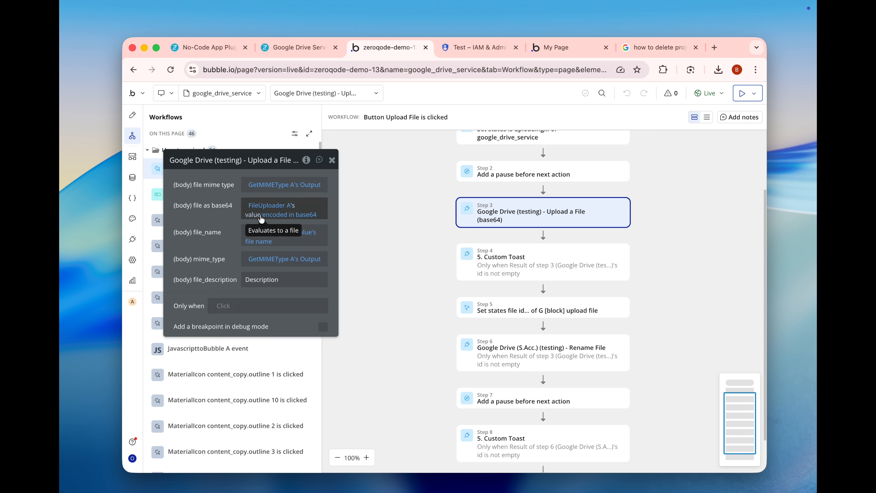
mouse_move(263, 210)
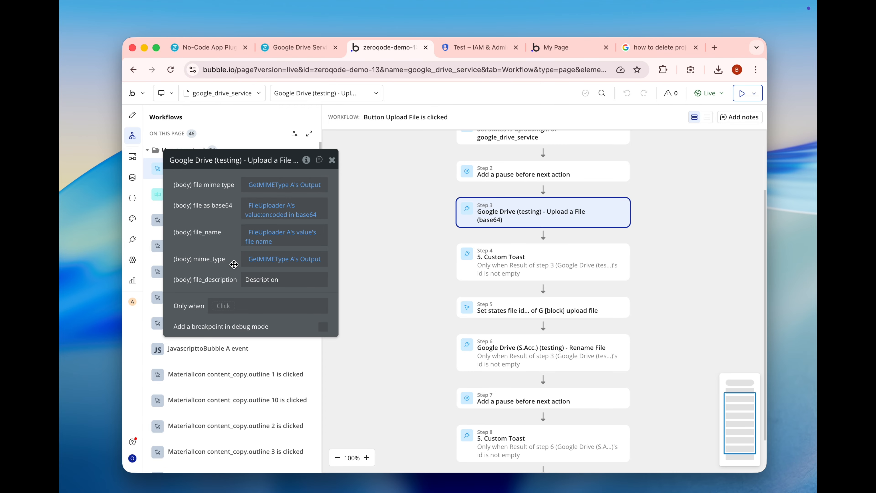
- Return to the page design and inspect the Rename file block with its New Name and ID inputs
click(137, 120)
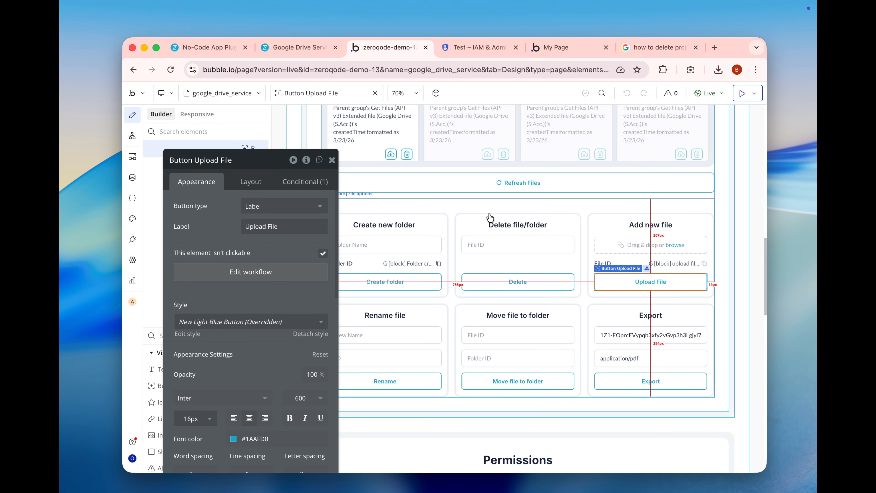
drag(302, 238, 268, 236)
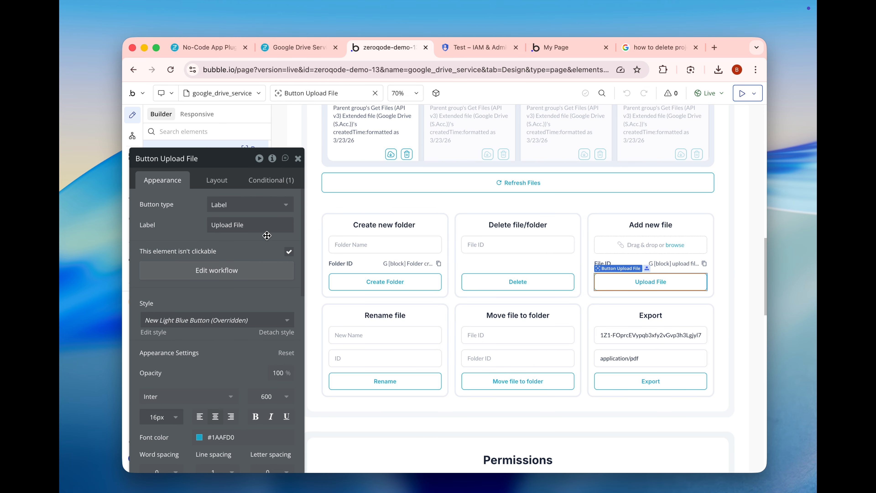
scroll(330, 320, down, 1)
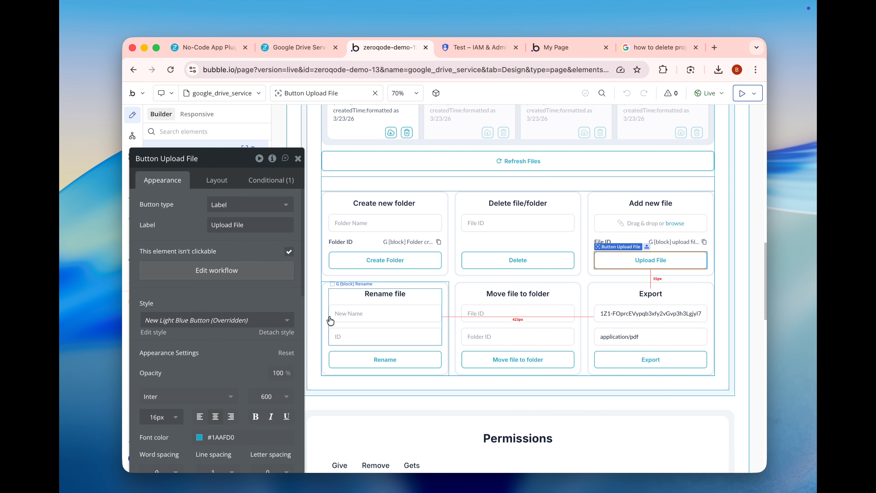
click(324, 298)
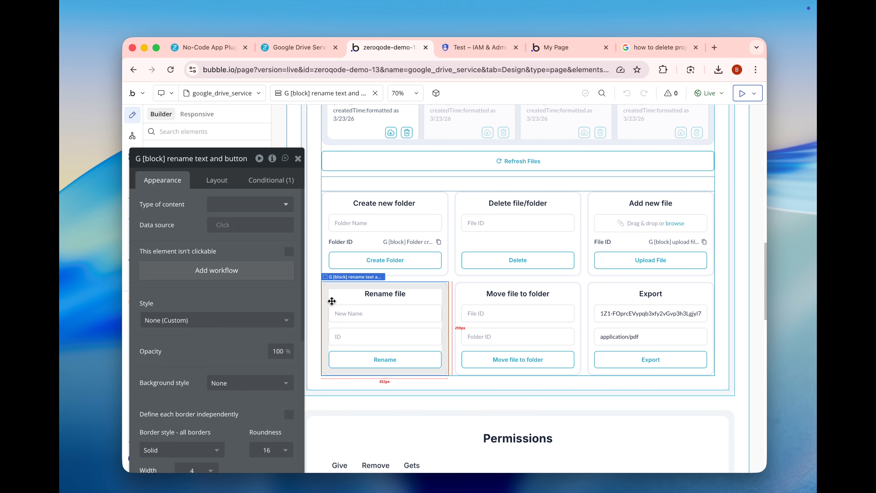
click(361, 312)
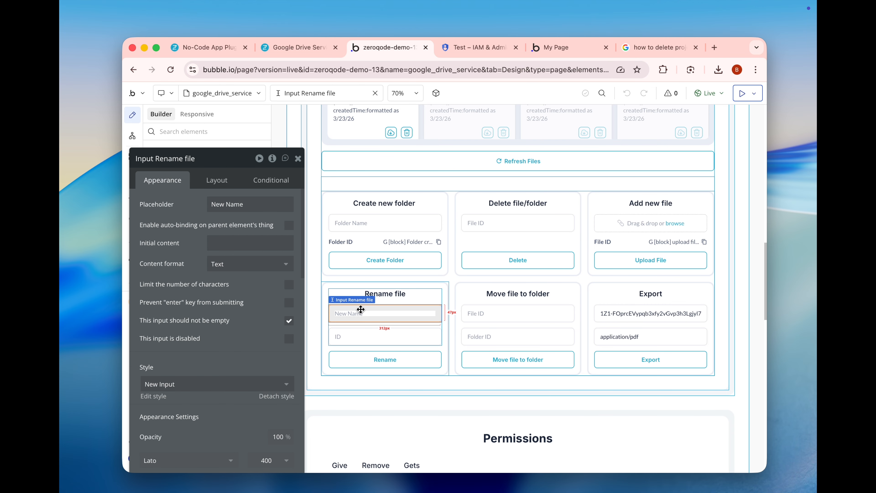
click(355, 336)
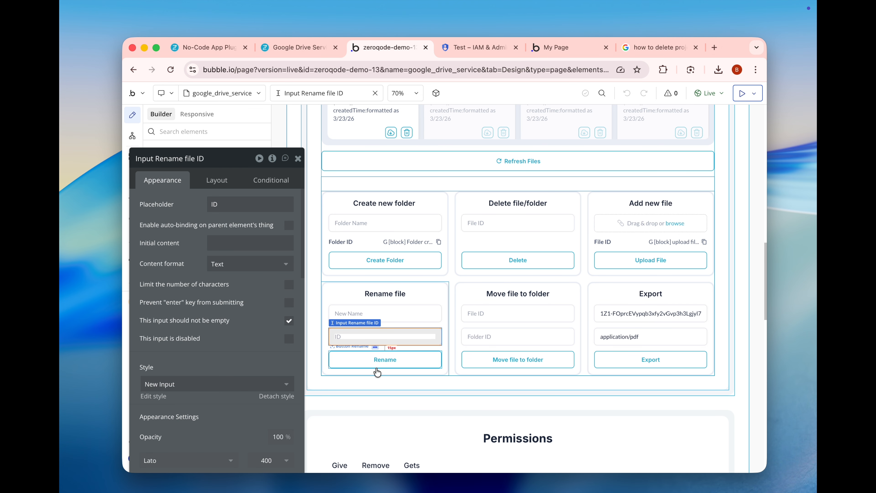
- Open the Rename button's workflow and check which inputs supply the fileId and New Name of its Google Drive Rename File action
click(378, 361)
click(373, 358)
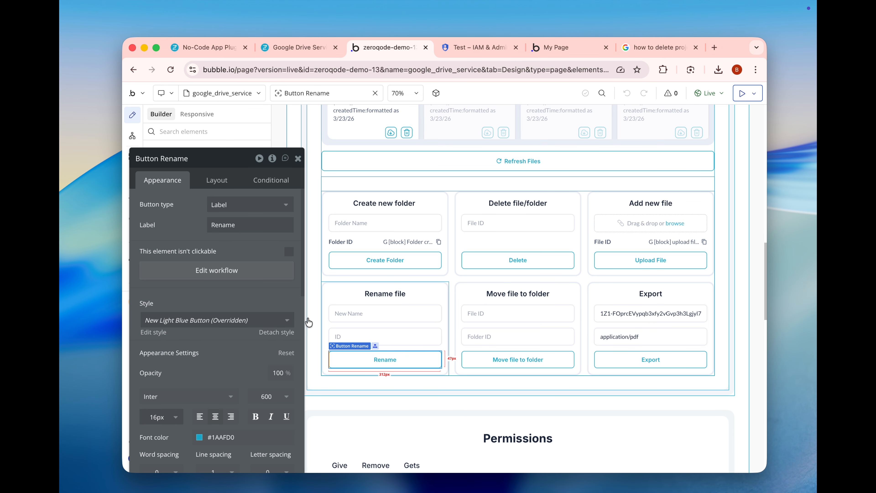
click(245, 273)
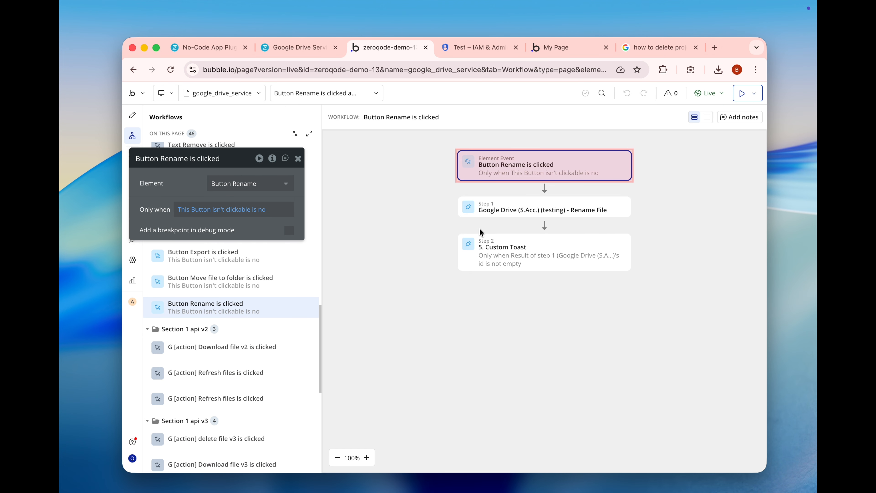
click(505, 212)
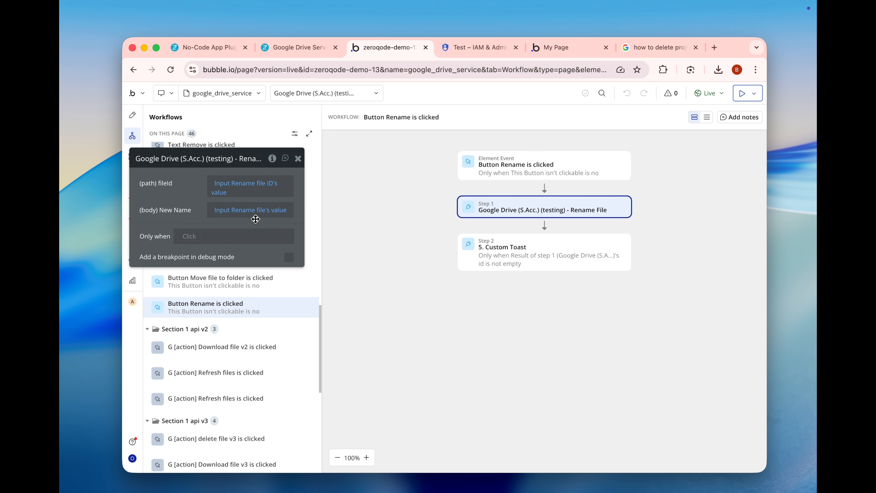
- Return to the page design and inspect the Move file to folder block's button, File ID input and Folder ID input
click(132, 115)
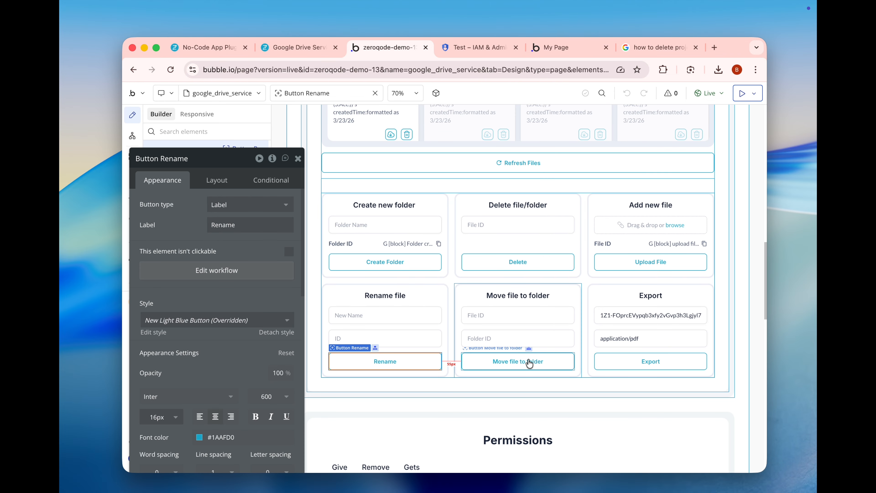
click(523, 359)
click(497, 317)
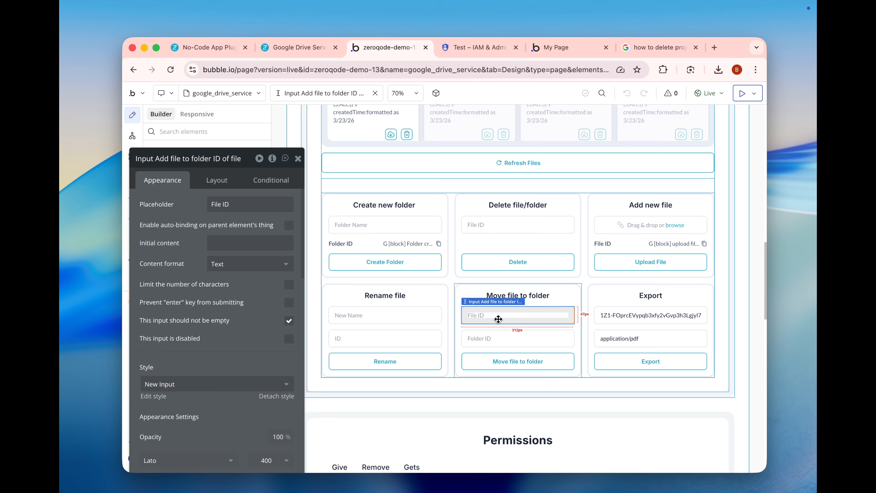
click(499, 339)
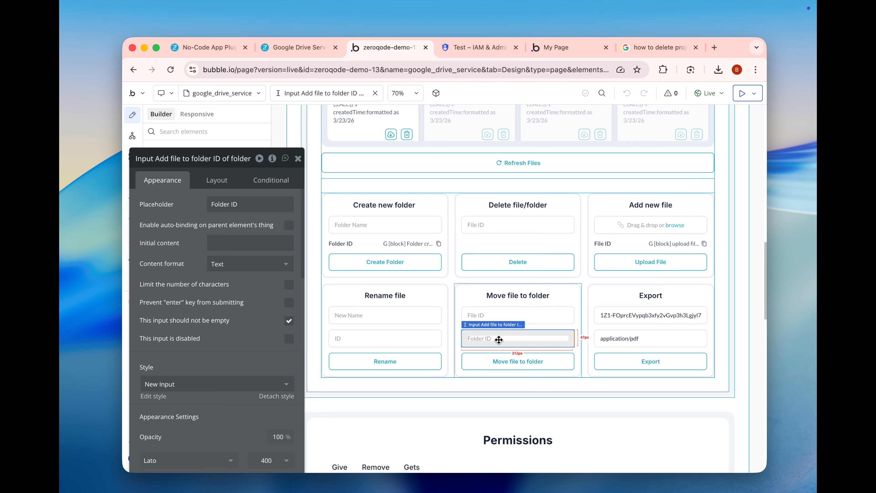
- Open the Move file to folder button's workflow and examine the fileId and addParents parameters of its Add File to Folder action
click(502, 359)
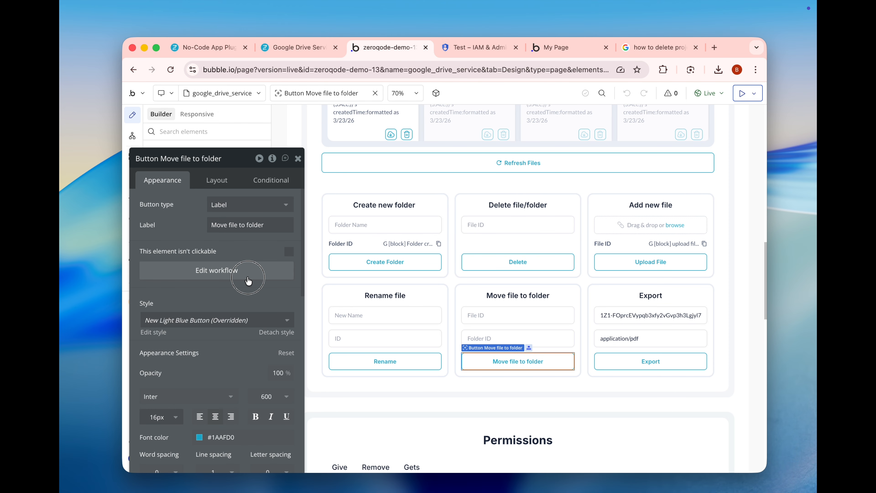
click(234, 270)
click(480, 256)
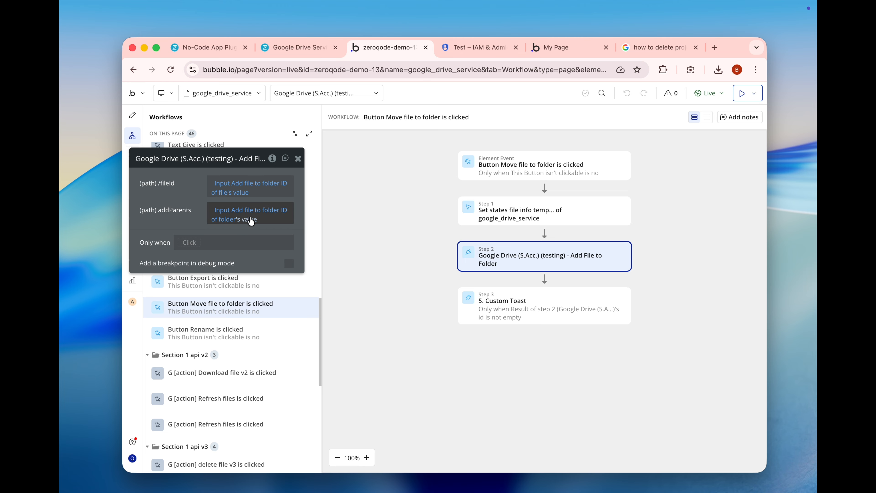
- Return to the page design and inspect the Export block's file ID and mime type inputs
click(135, 119)
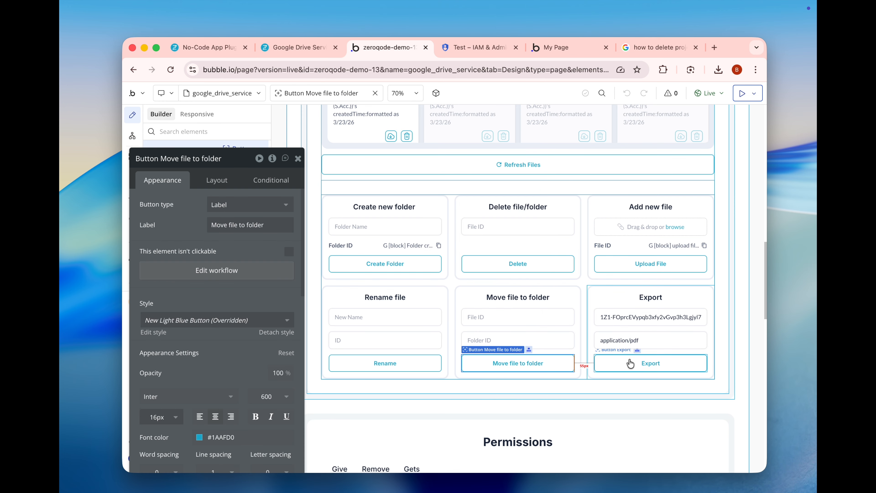
click(614, 320)
click(614, 339)
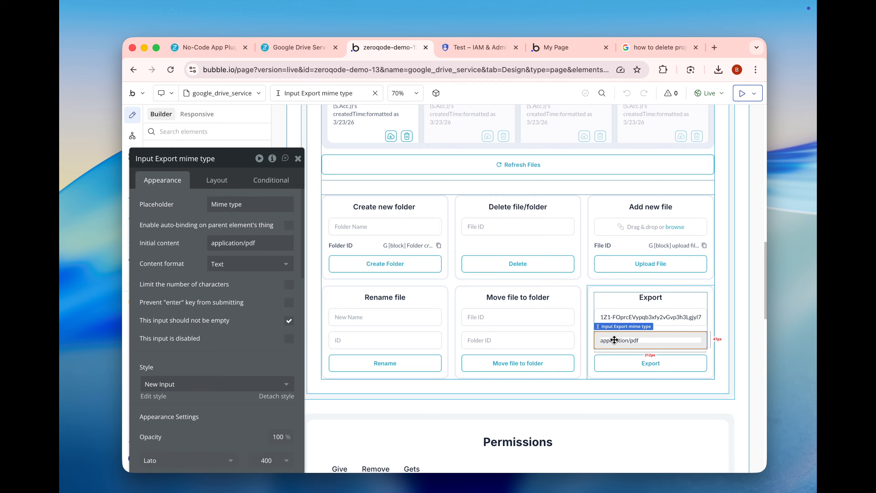
- Open the Export button's workflow and check which inputs supply the File ID and MIME Type of its Google Drive Export File action
click(621, 363)
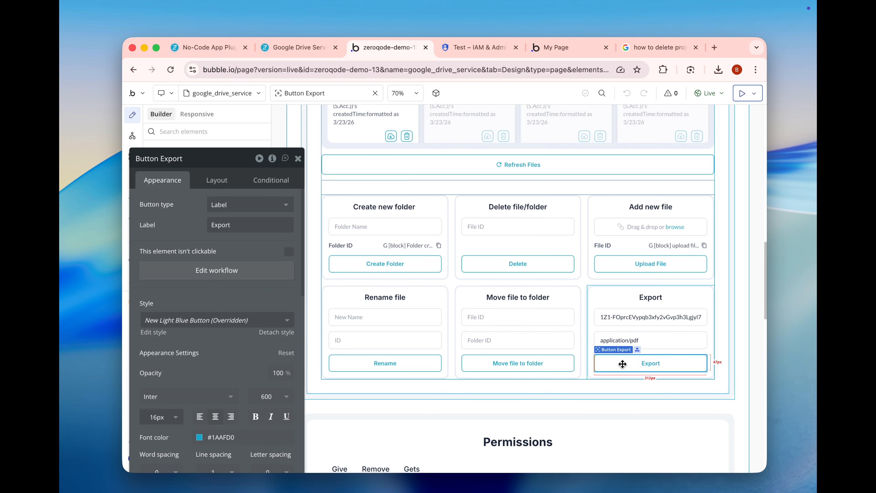
click(267, 276)
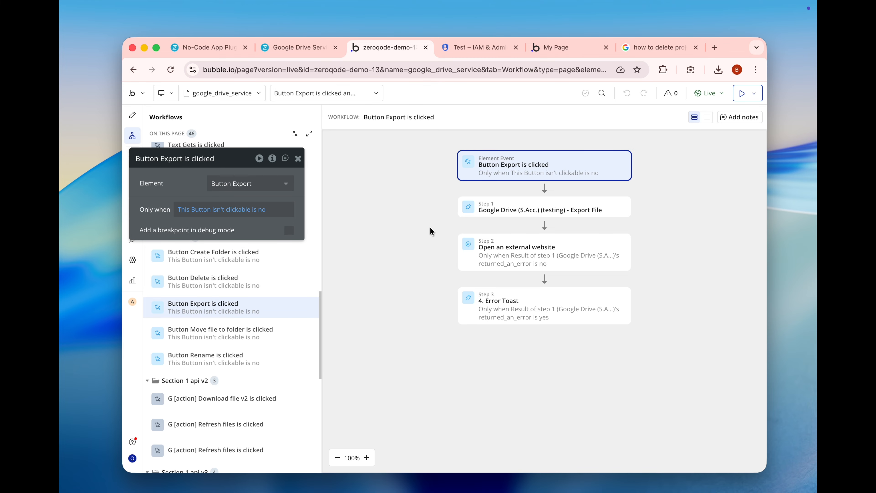
click(527, 212)
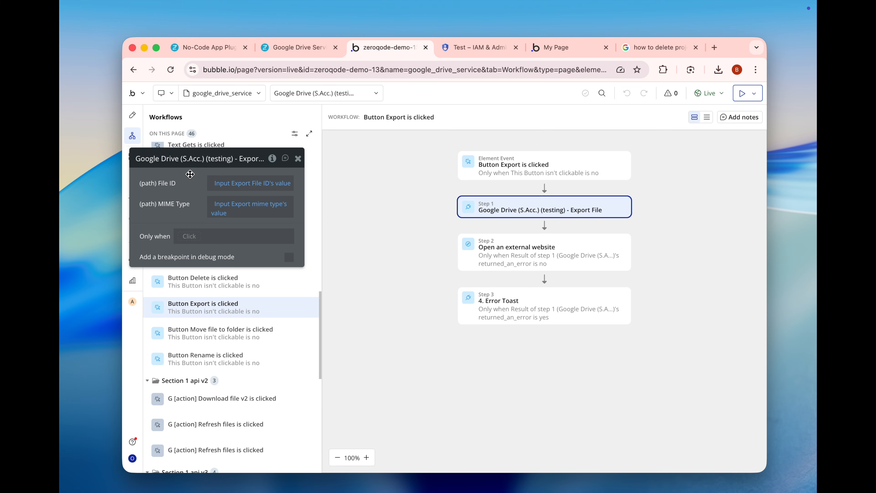
drag(188, 179, 304, 206)
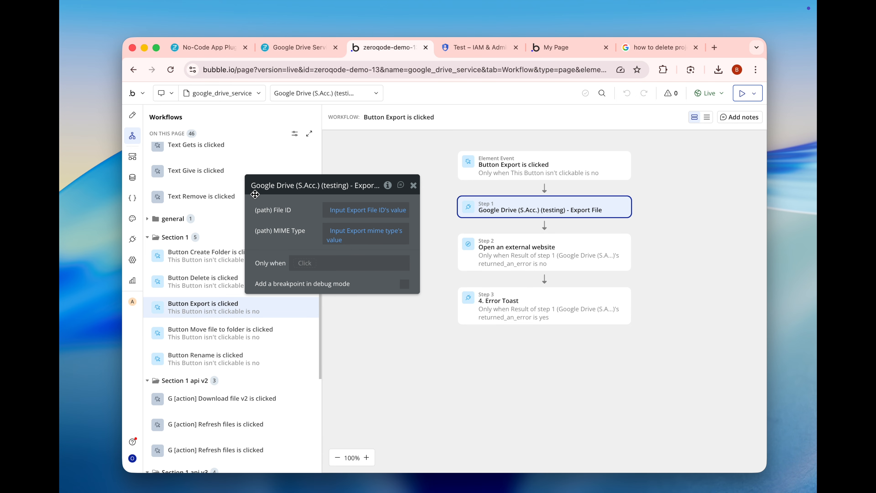
- Return to the page design and open the workflow of the Refresh Files button below the files repeating group
click(132, 116)
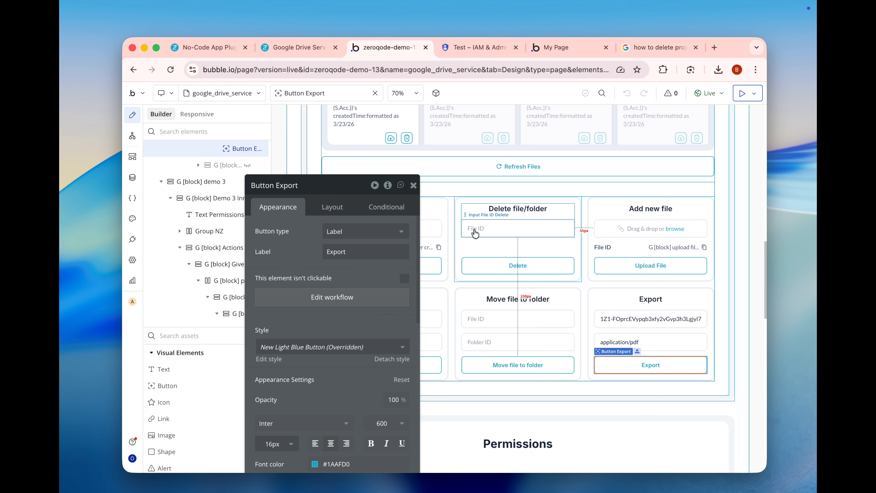
click(454, 207)
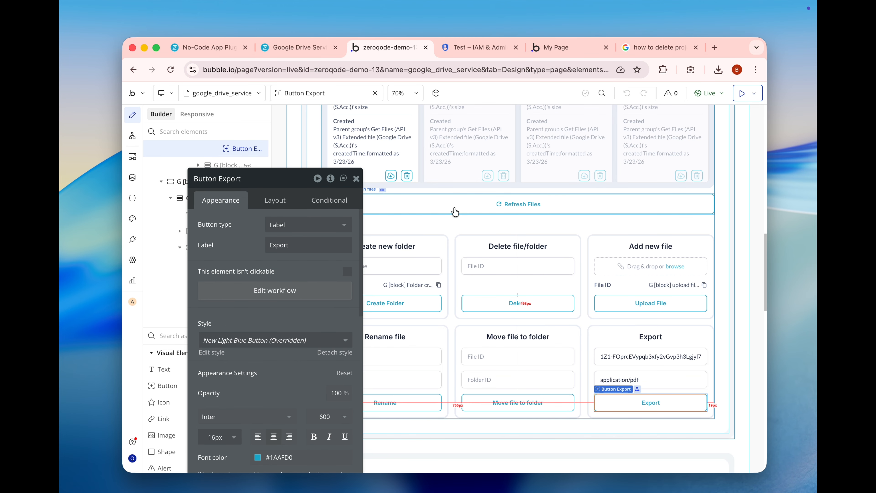
click(317, 292)
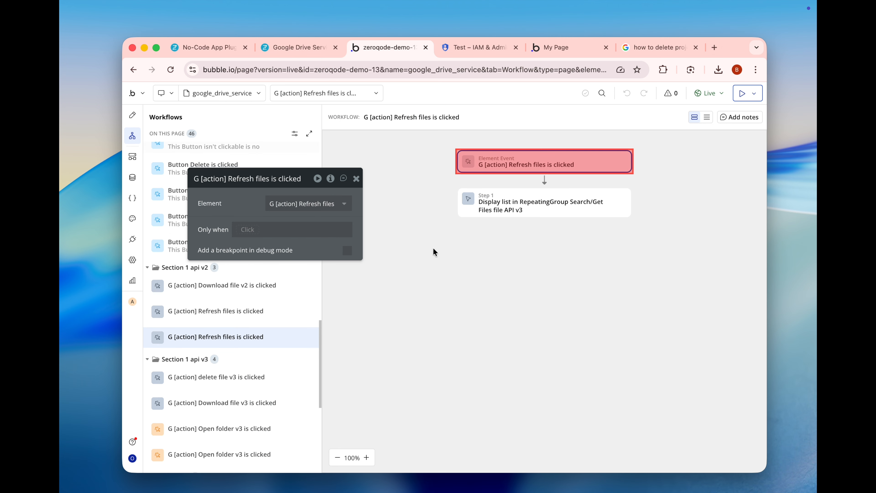
- Inspect the target element and the Get Files (API v3) Extended data source parameters of the workflow's Display list in RepeatingGroup action
click(520, 201)
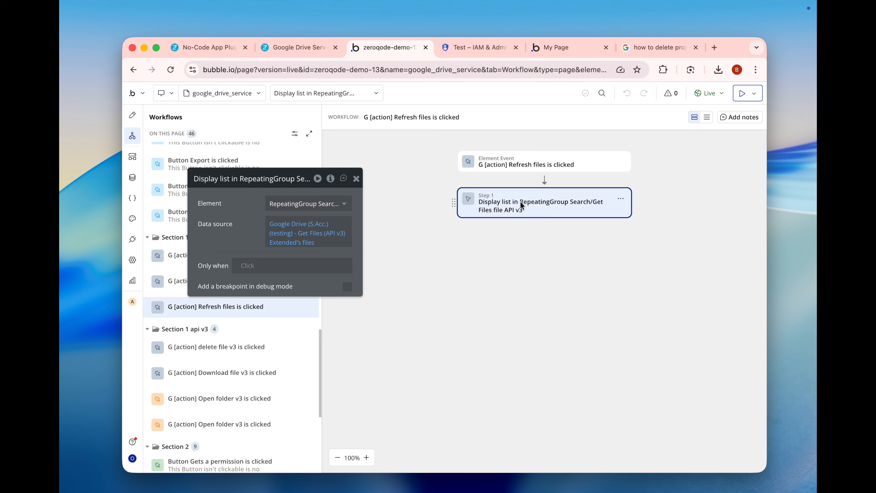
click(282, 227)
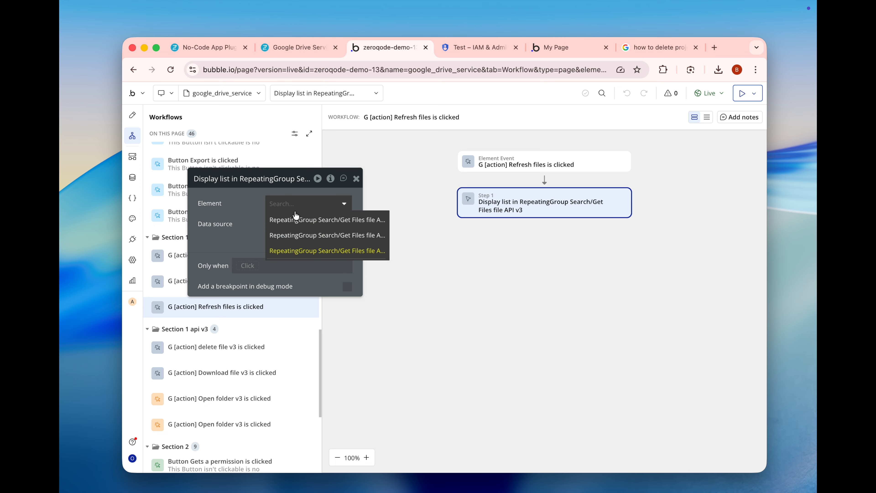
click(291, 246)
click(420, 230)
click(275, 228)
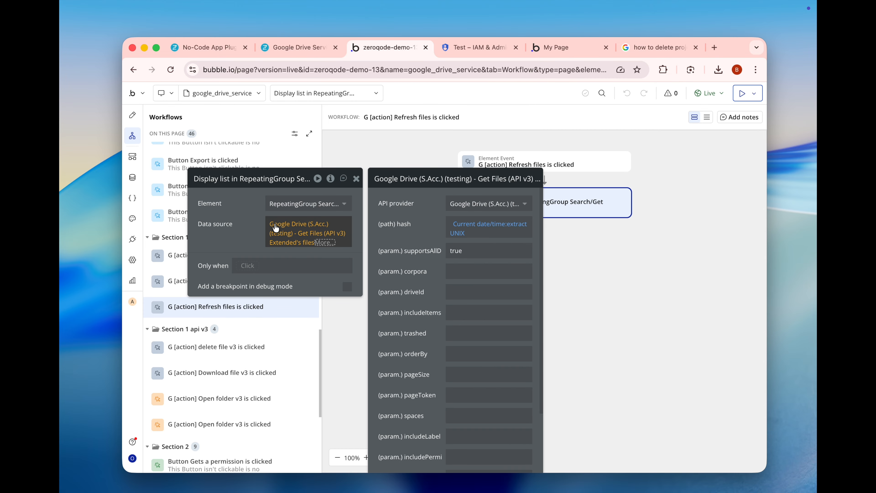
- Return to the page design and inspect the data sources of the Search/Get Files repeating group and its cell group
click(206, 178)
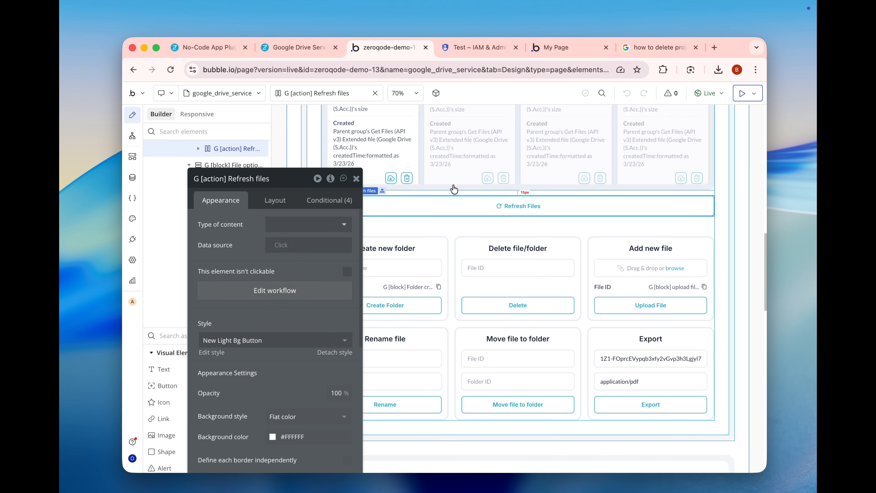
scroll(453, 189, up, 3)
click(427, 176)
scroll(417, 173, up, 2)
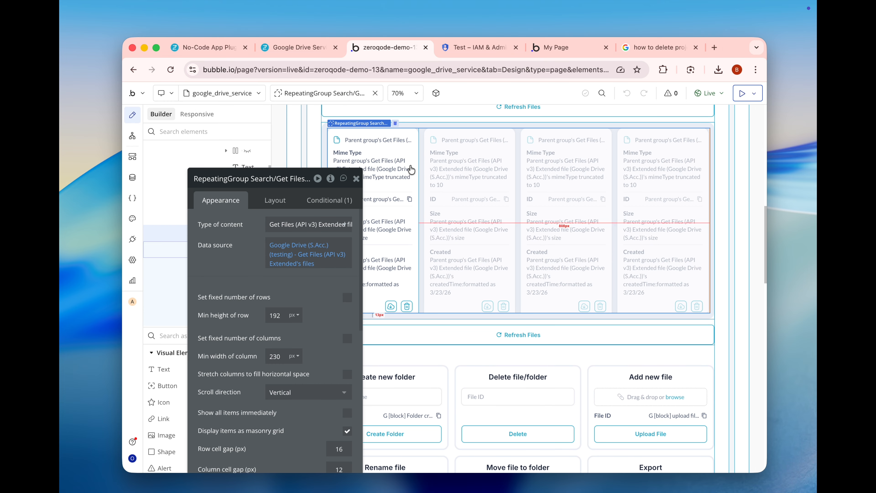
click(411, 169)
drag(252, 245, 209, 222)
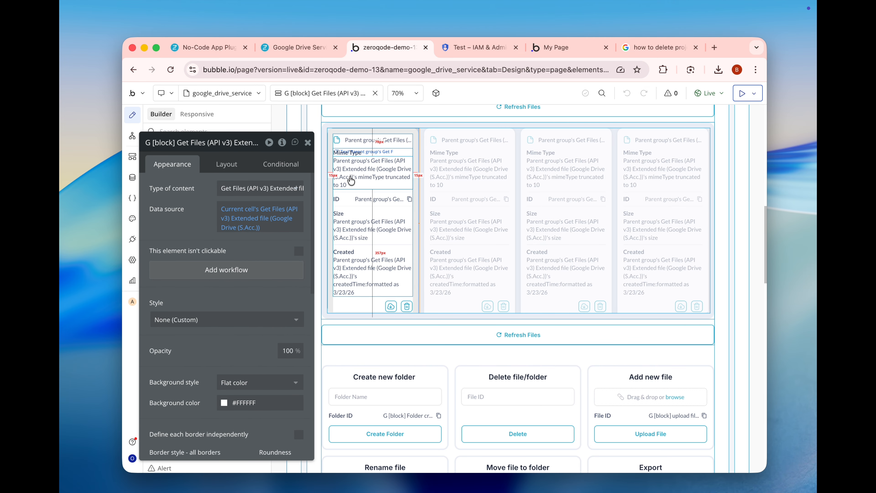
scroll(350, 276, down, 7)
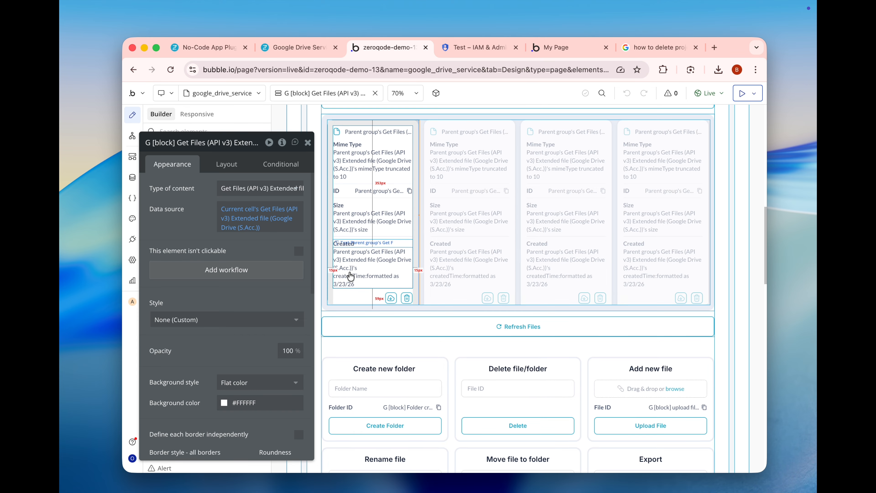
- Inspect the File ID, User Email and Notification text inputs and the Permission ID text of the Give user permission (Write) block
scroll(350, 276, down, 7)
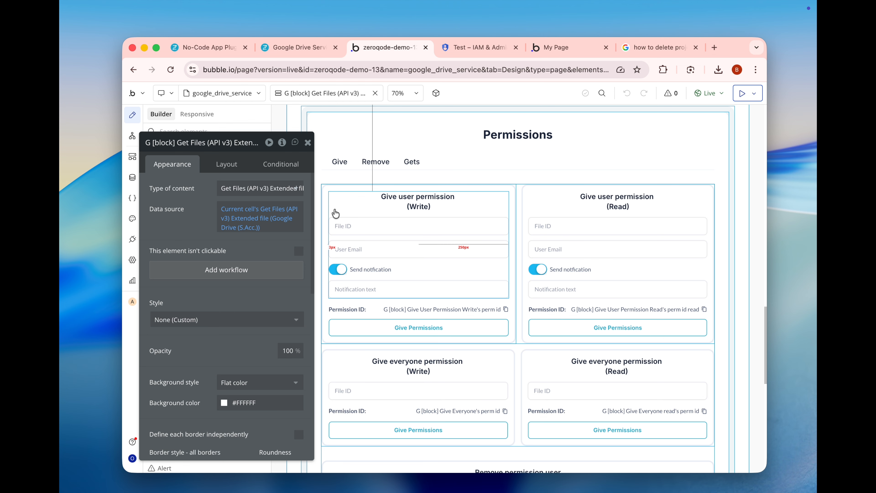
click(334, 221)
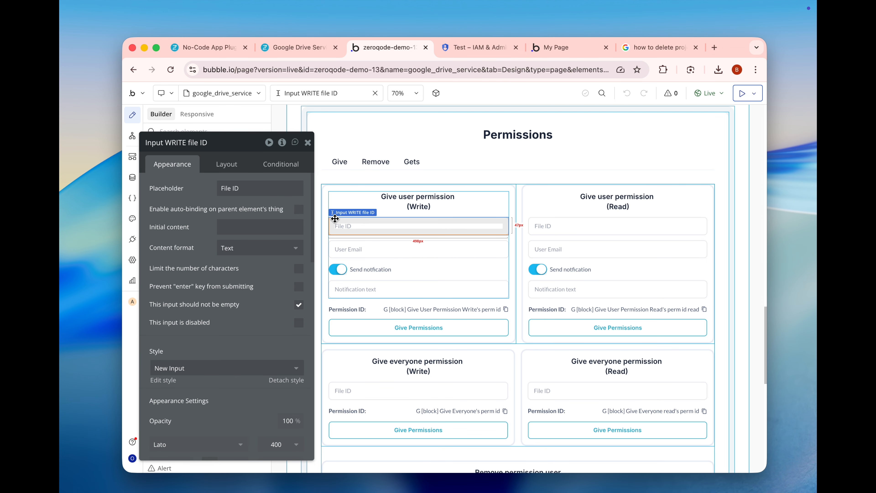
click(341, 253)
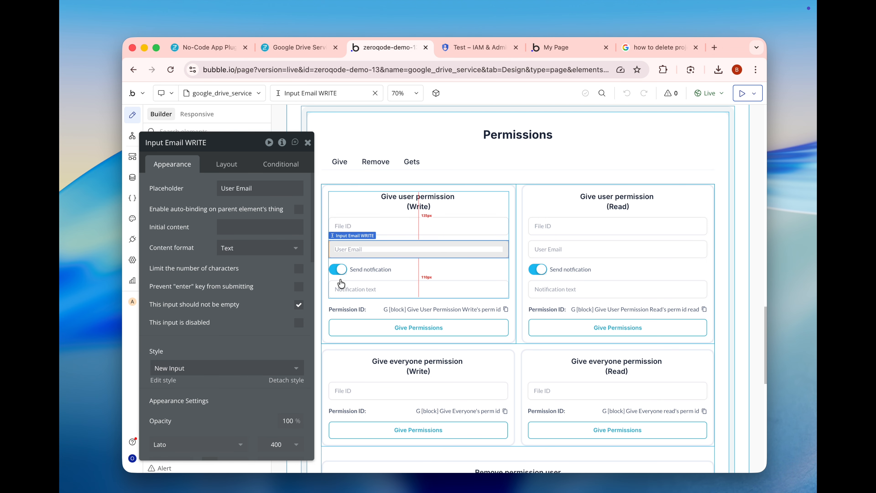
click(346, 291)
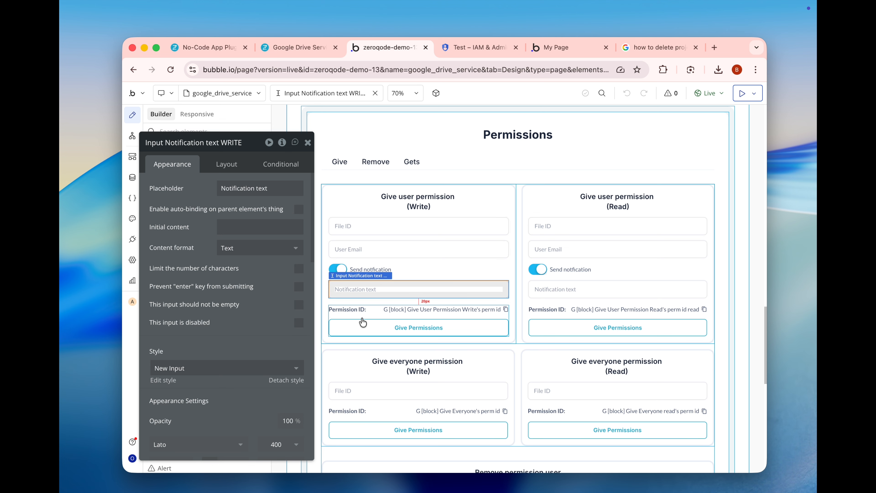
click(459, 309)
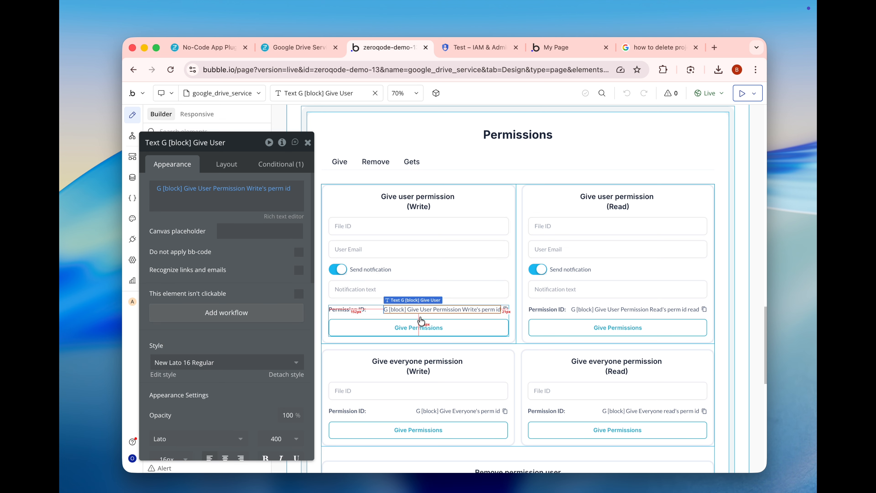
- Open the workflow of that block's Give Permissions button and check which elements supply the Give a User Permission (Write) action's parameters
click(404, 327)
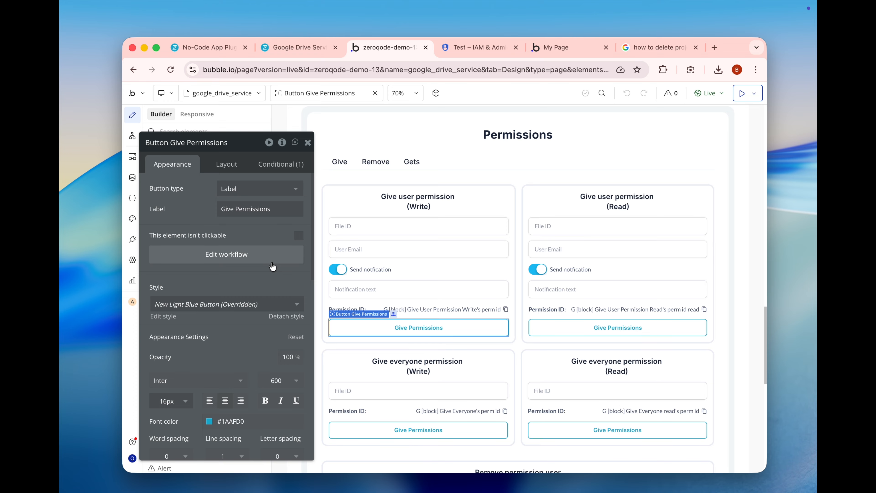
click(263, 255)
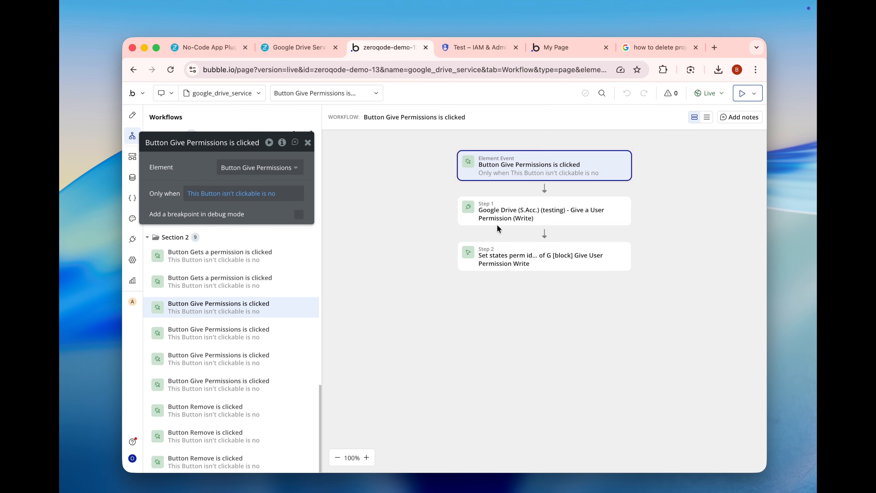
click(525, 217)
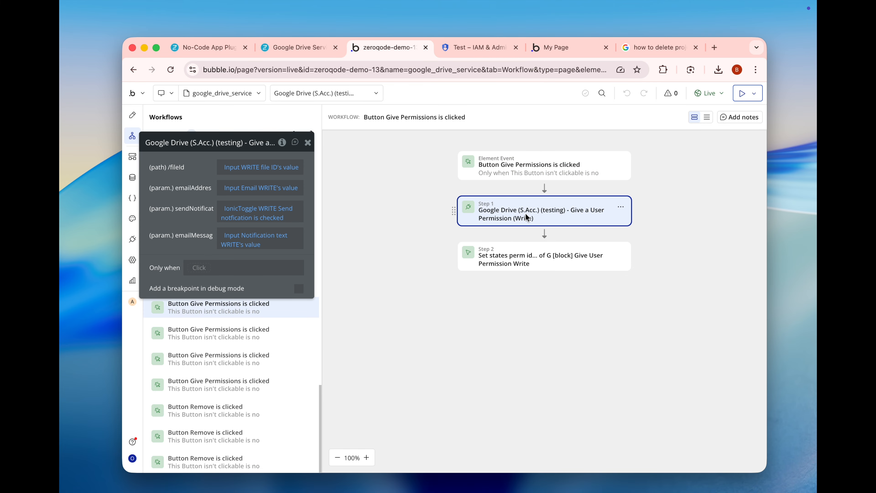
drag(184, 210, 316, 230)
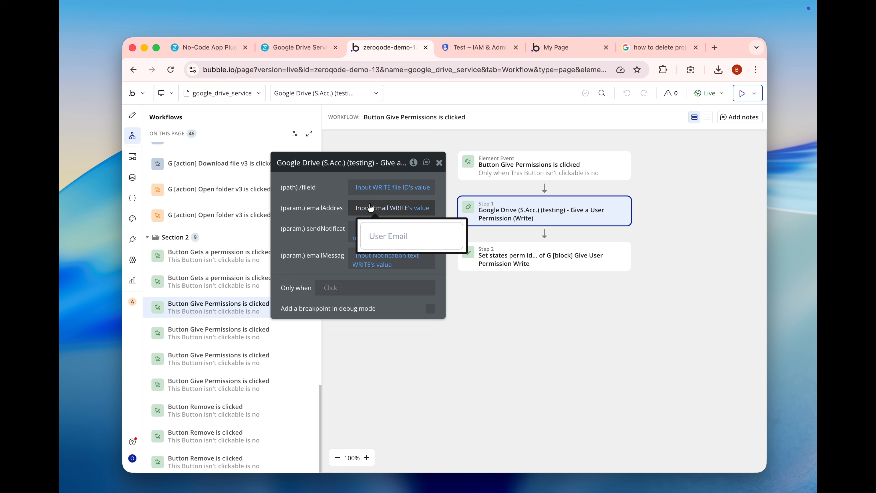
mouse_move(362, 235)
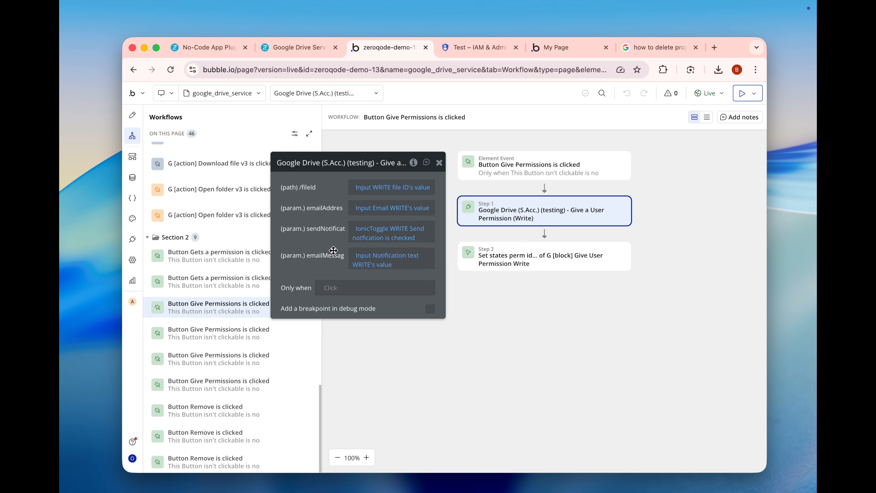
- Return to the page design and inspect the Remove everyone permission (Write) button and the Gets a permission by ID button
mouse_move(365, 260)
key(super+bracketleft)
scroll(424, 360, down, 2)
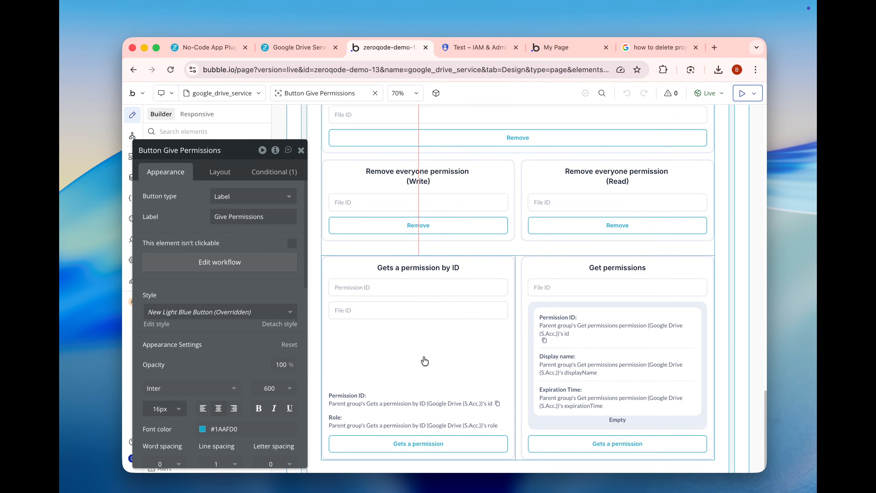
click(372, 219)
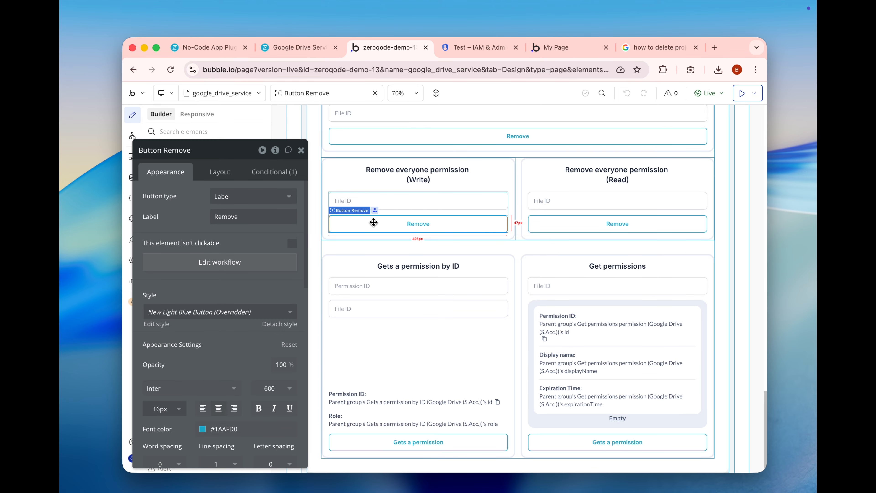
click(377, 443)
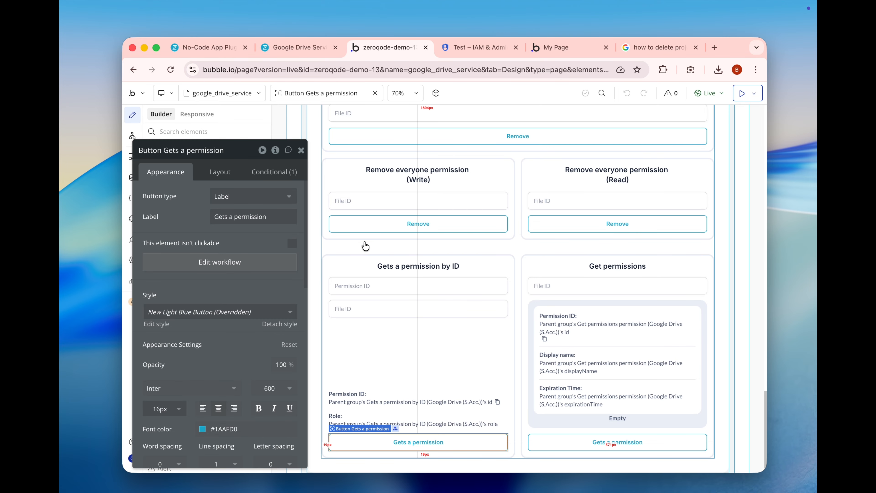
- Open the Remove permission user button's workflow and examine the fileId and permissionId parameters of its Remove Permission Using ID action
scroll(379, 242, up, 4)
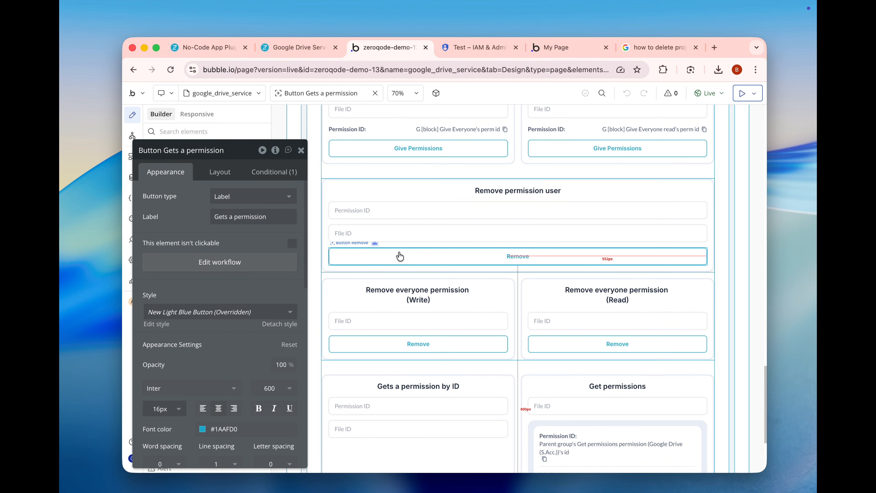
click(400, 256)
click(241, 265)
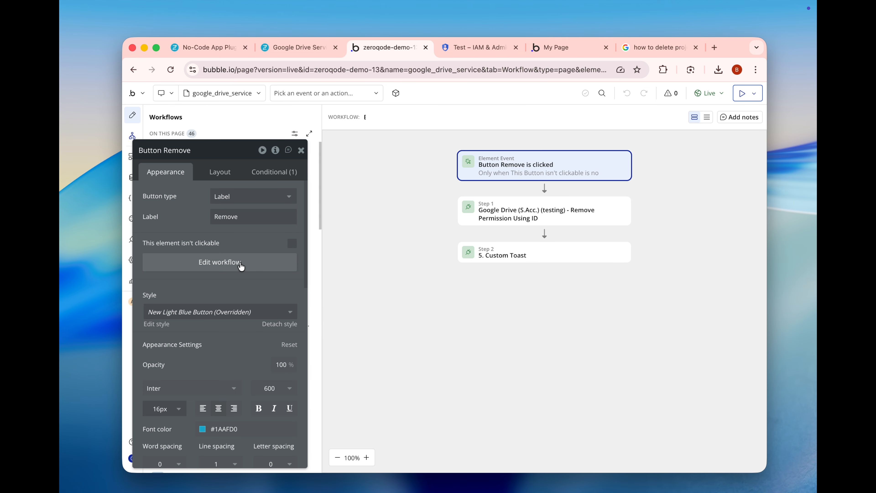
click(486, 215)
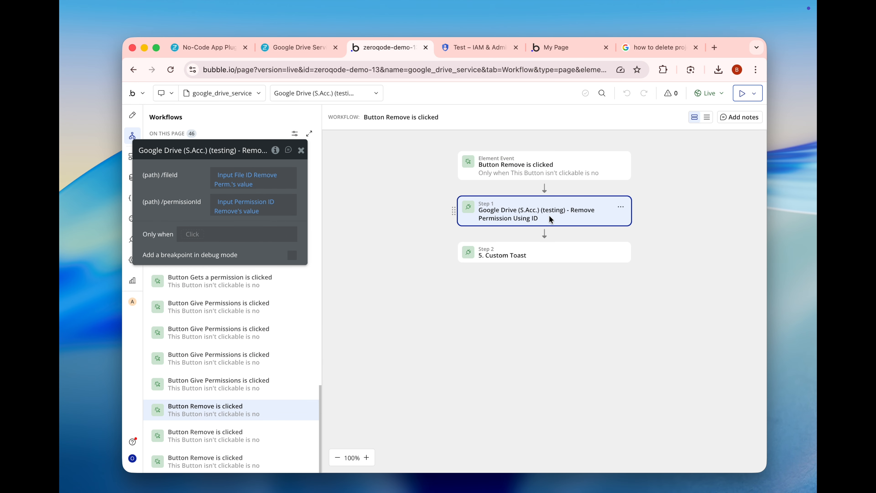
drag(192, 202, 296, 203)
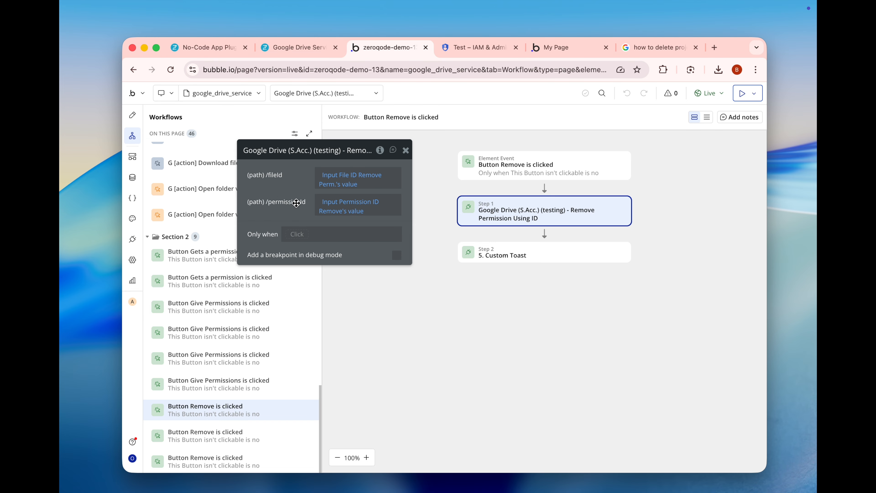
- Return to the page design and open the Gets a permission by ID button's workflow to examine its Set states action
click(132, 115)
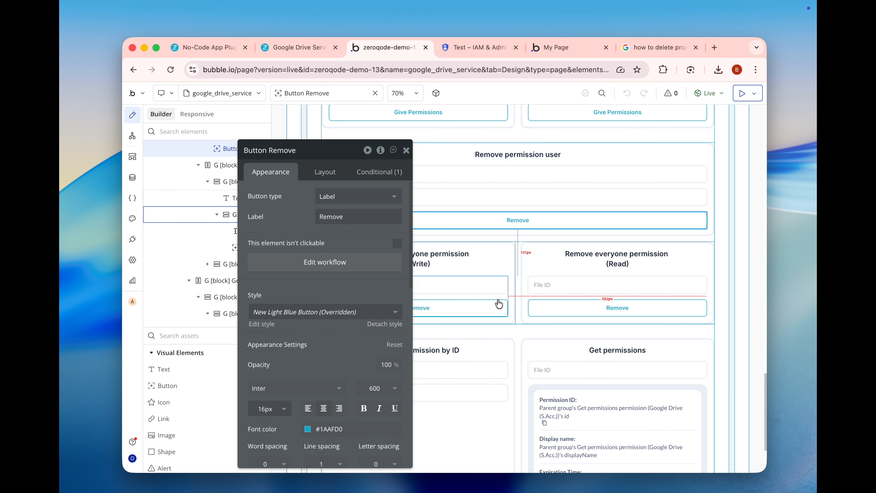
drag(366, 241, 223, 238)
scroll(414, 292, down, 3)
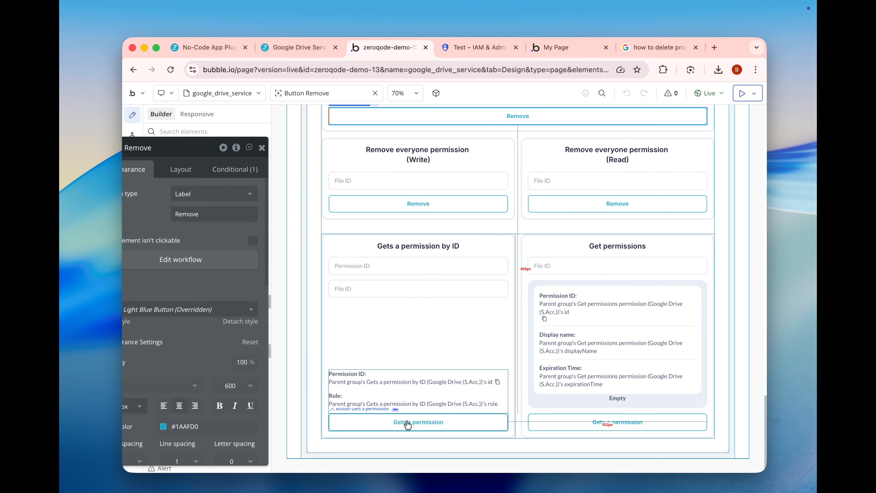
click(401, 382)
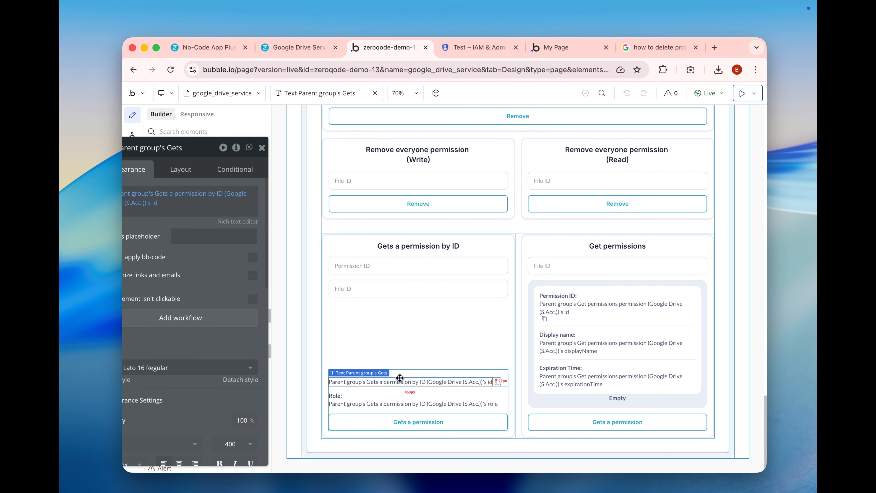
click(399, 414)
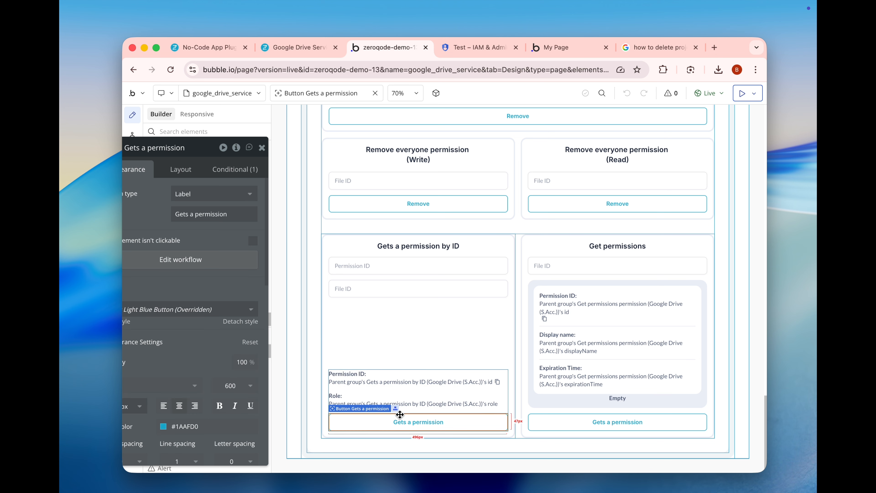
click(210, 258)
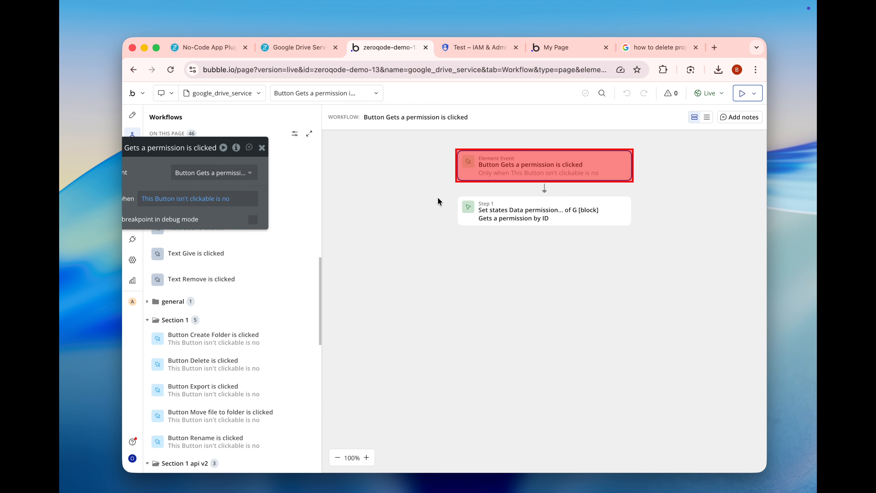
click(487, 209)
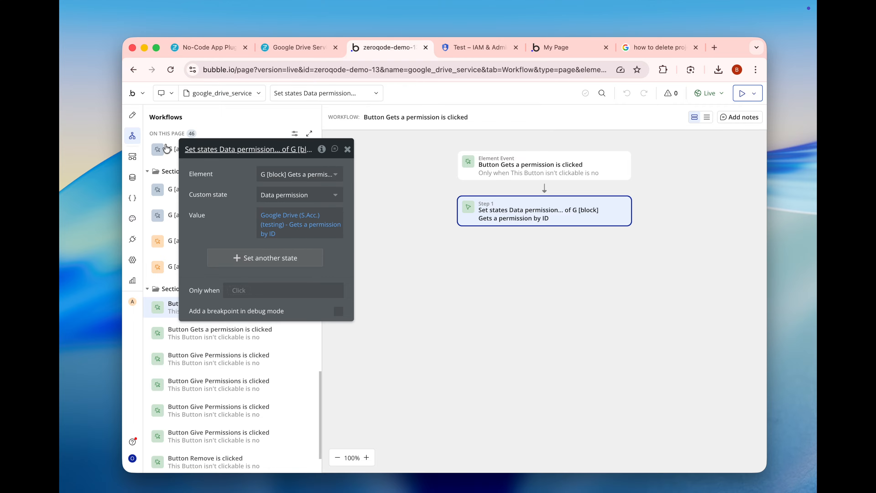
- Switch to the live demo page and go to the Files/Folders and Permissions selector above the file list
click(543, 42)
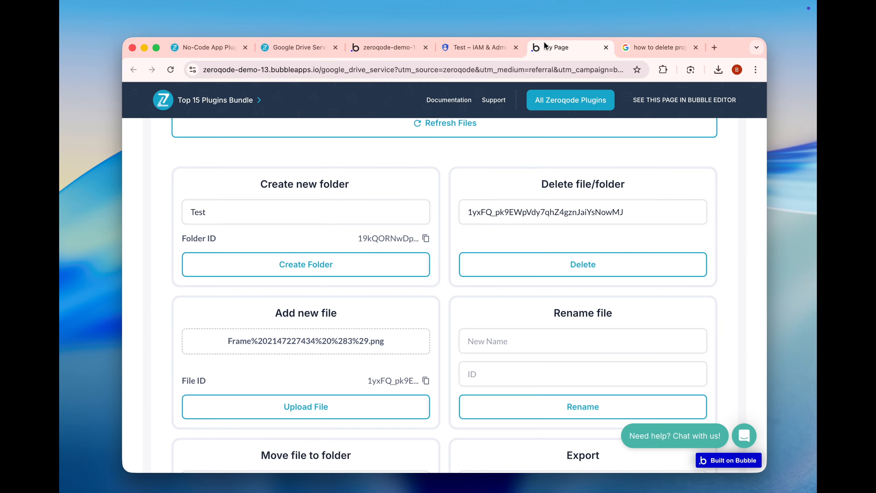
scroll(436, 155, up, 10)
scroll(433, 169, up, 6)
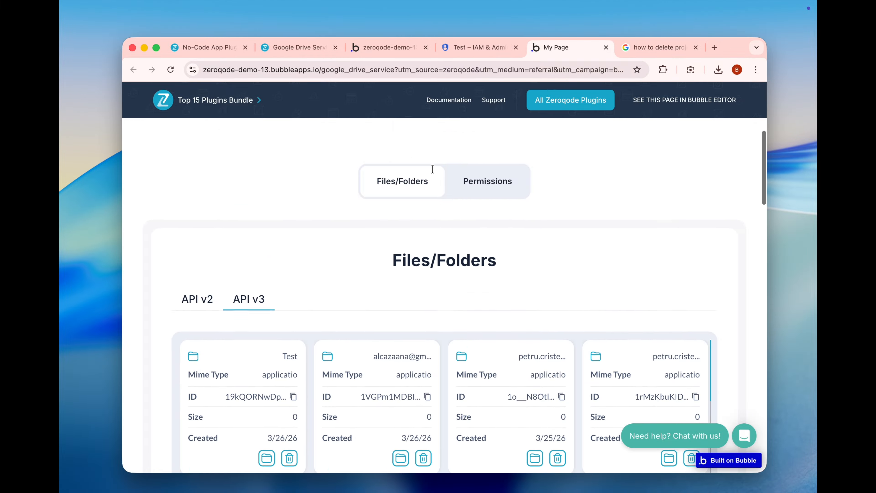
- Examine the API v3 file list and the Create new folder, Delete file/folder and Add new file cards below it
scroll(432, 169, down, 7)
scroll(433, 169, down, 10)
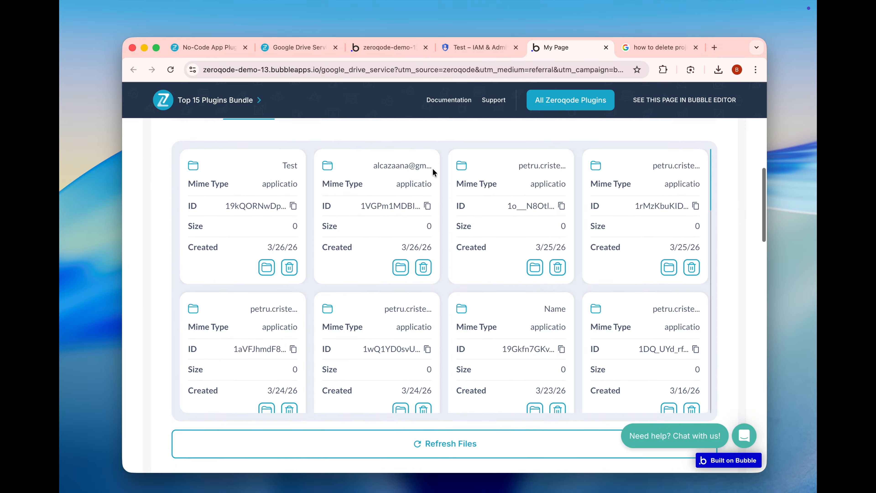
scroll(379, 333, up, 10)
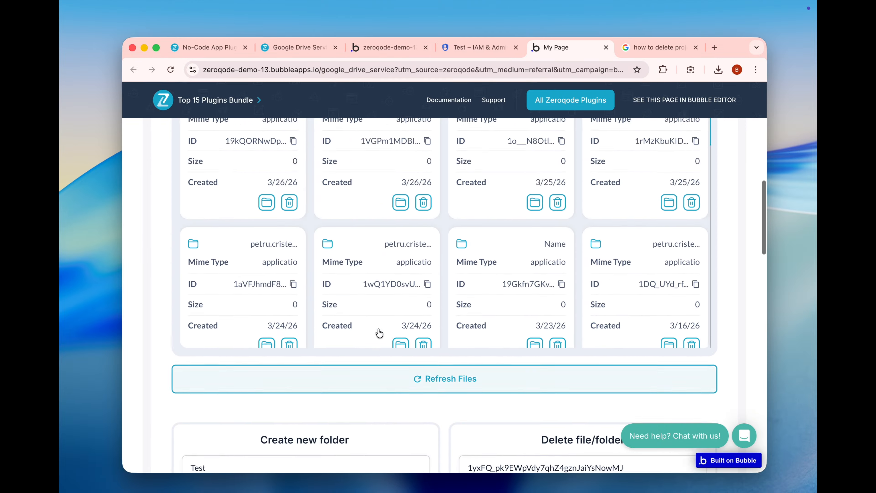
scroll(239, 161, down, 10)
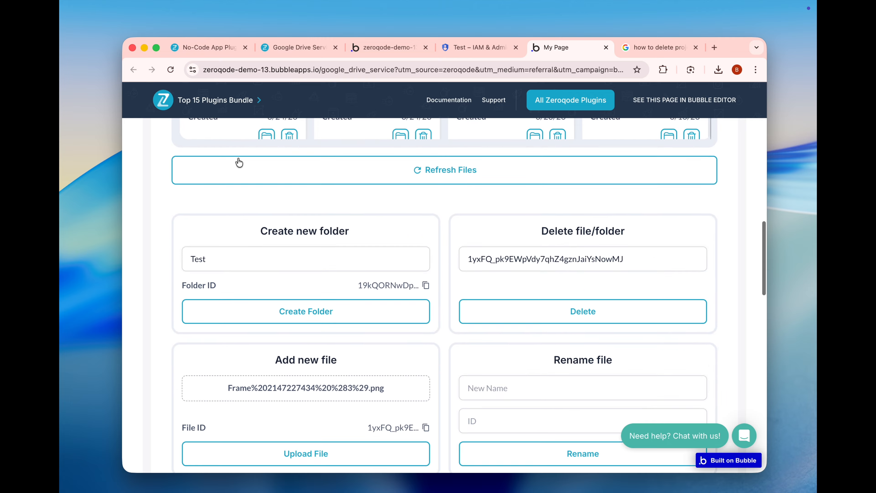
scroll(240, 229, up, 4)
scroll(241, 229, up, 2)
scroll(239, 226, down, 7)
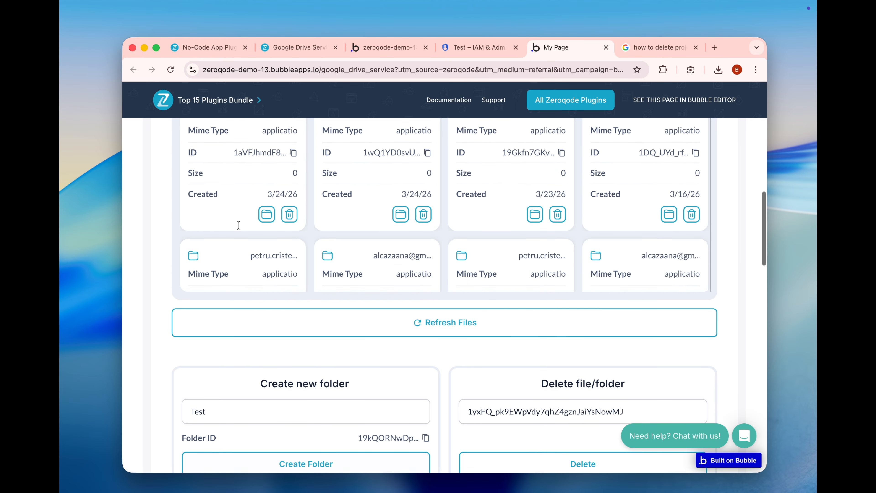
scroll(273, 306, down, 5)
scroll(272, 305, down, 2)
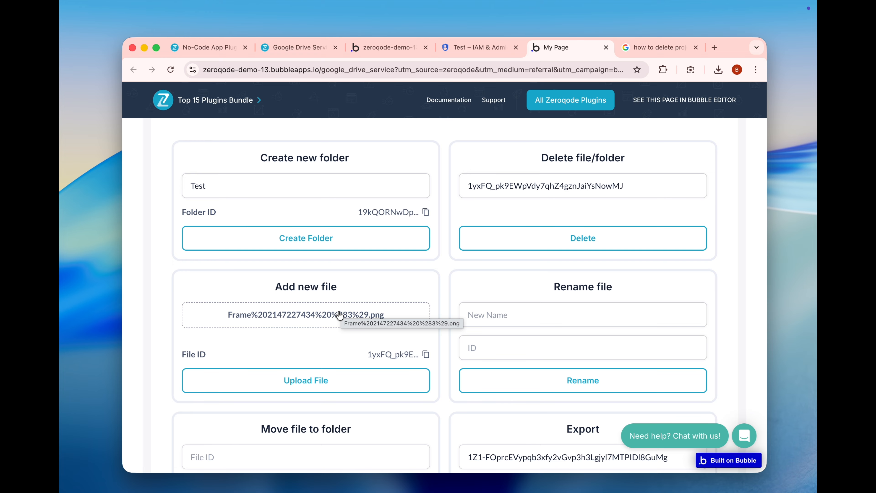
- Upload the selected Frame PNG from the Add new file card and copy its new File ID
scroll(338, 312, down, 1)
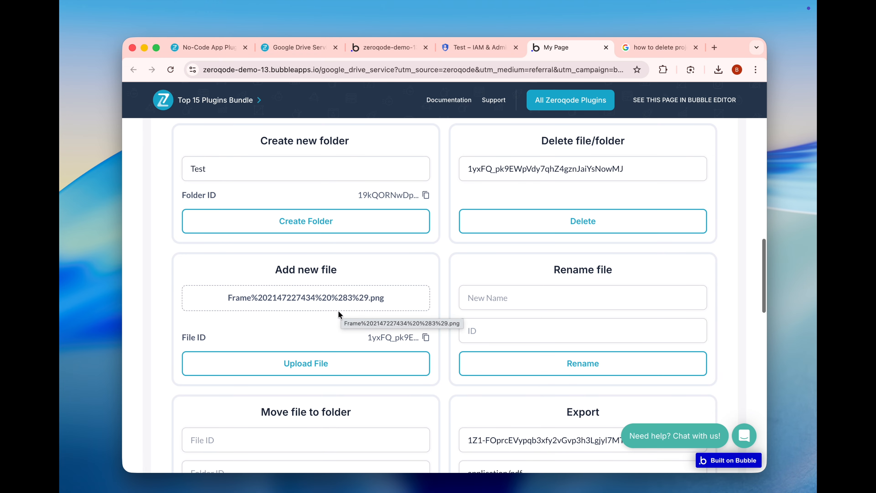
click(330, 364)
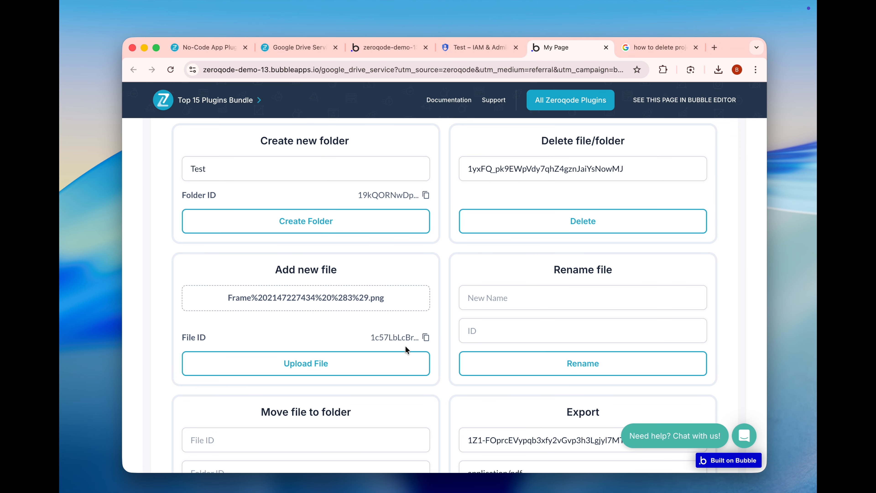
click(425, 338)
scroll(396, 336, up, 1)
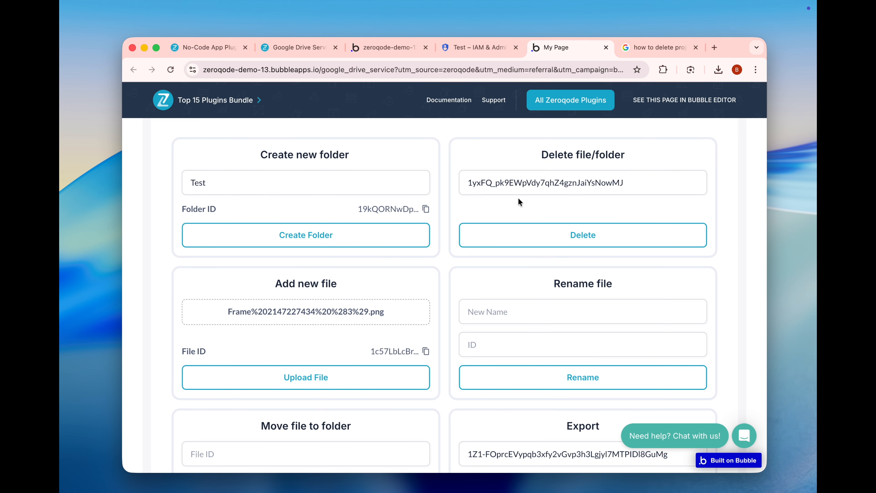
- Refresh the API v3 file list and check it for the uploaded Frame PNG
click(513, 186)
double_click(513, 186)
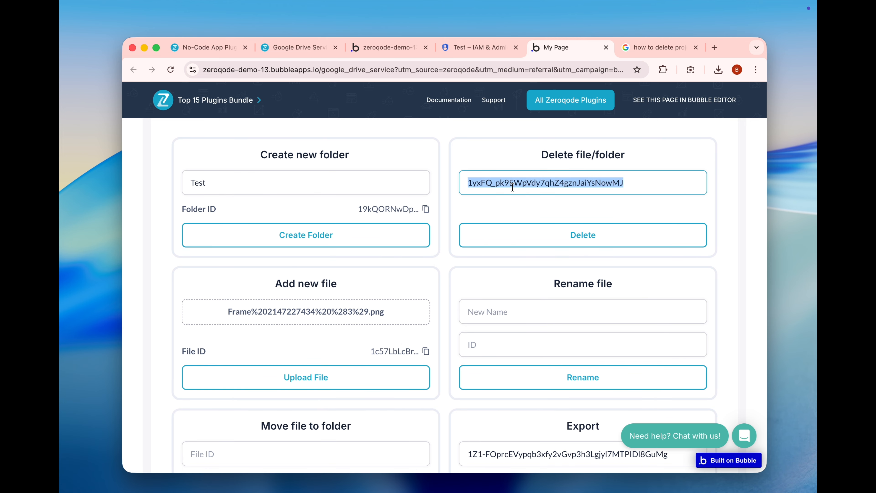
scroll(435, 203, up, 5)
click(417, 280)
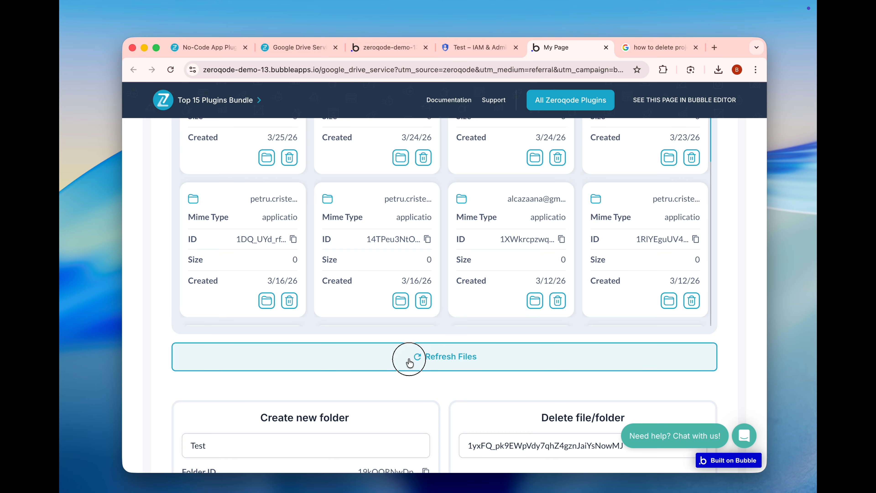
click(410, 360)
scroll(410, 360, up, 5)
scroll(293, 298, up, 1)
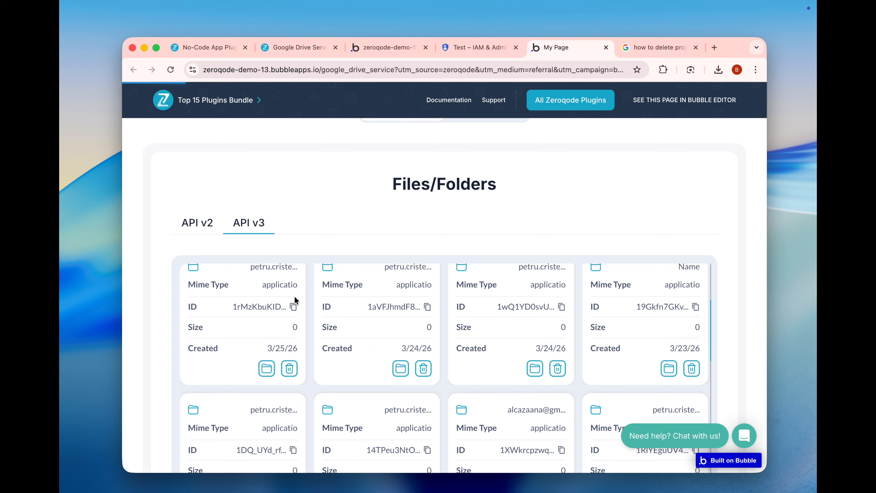
scroll(294, 296, up, 2)
scroll(317, 210, down, 1)
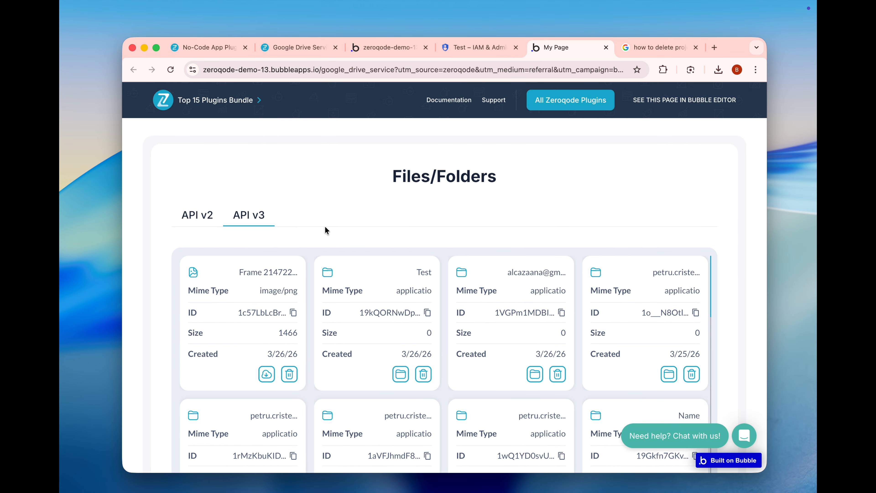
- Replace the ID in the Delete file/folder card with the copied File ID, delete the uploaded PNG and refresh the file list
scroll(324, 225, down, 10)
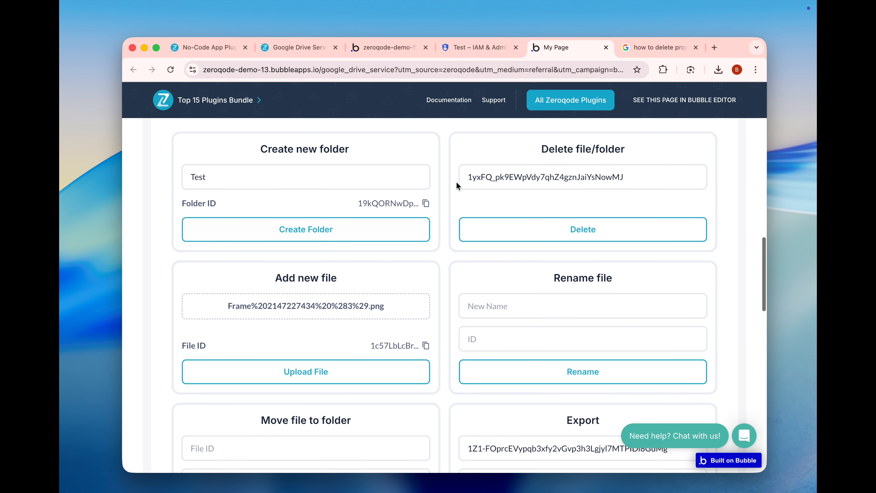
double_click(488, 176)
key(super+v)
click(533, 228)
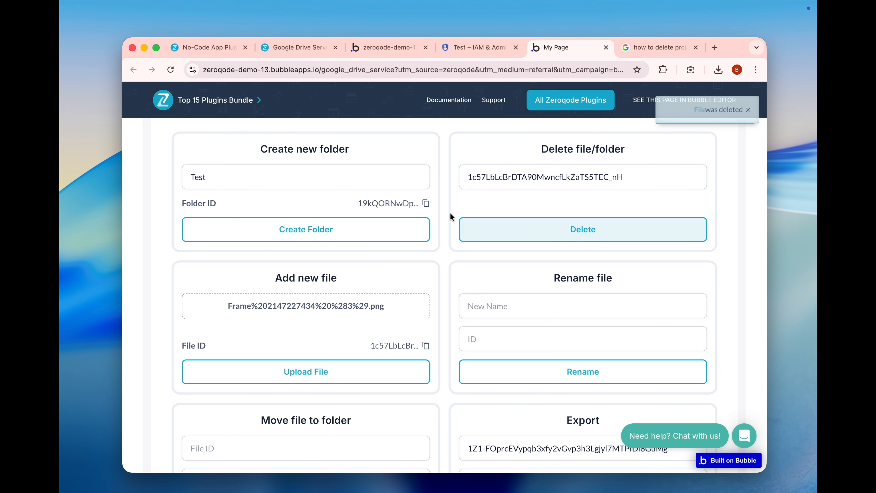
scroll(431, 241, down, 5)
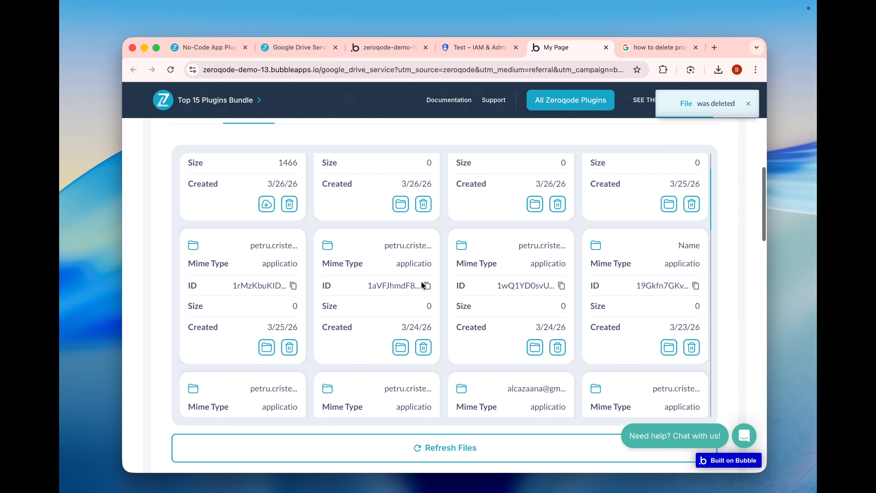
click(391, 443)
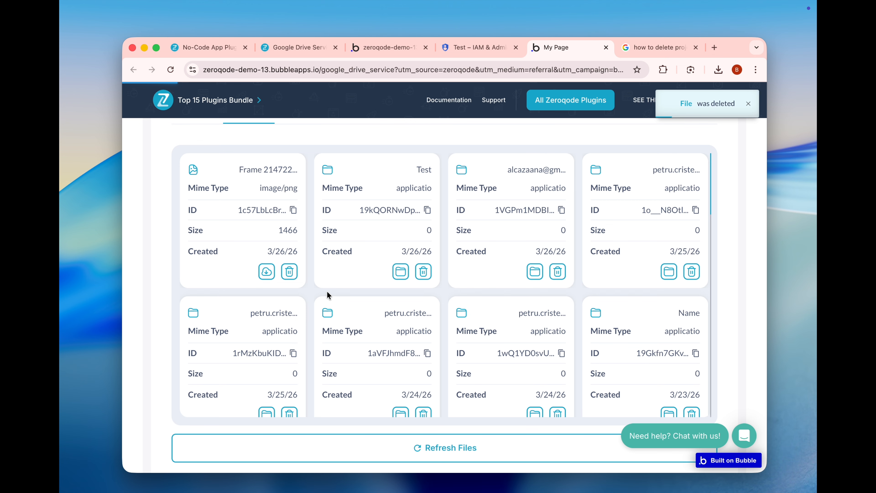